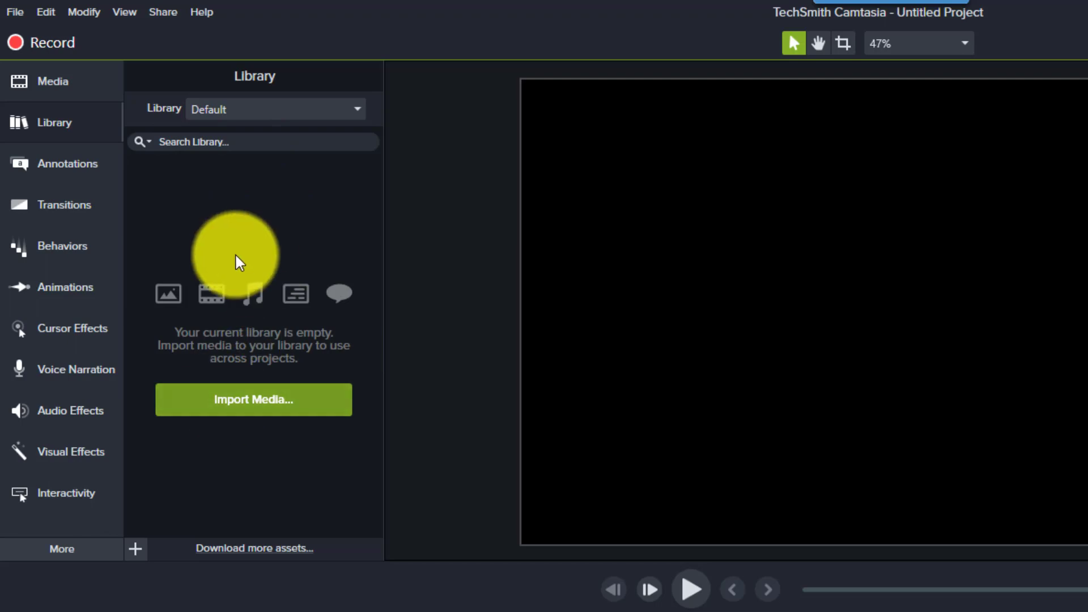
Step: Switch the library to Camtasia 2019 and check the Icons folder
left_click(271, 111)
left_click(255, 153)
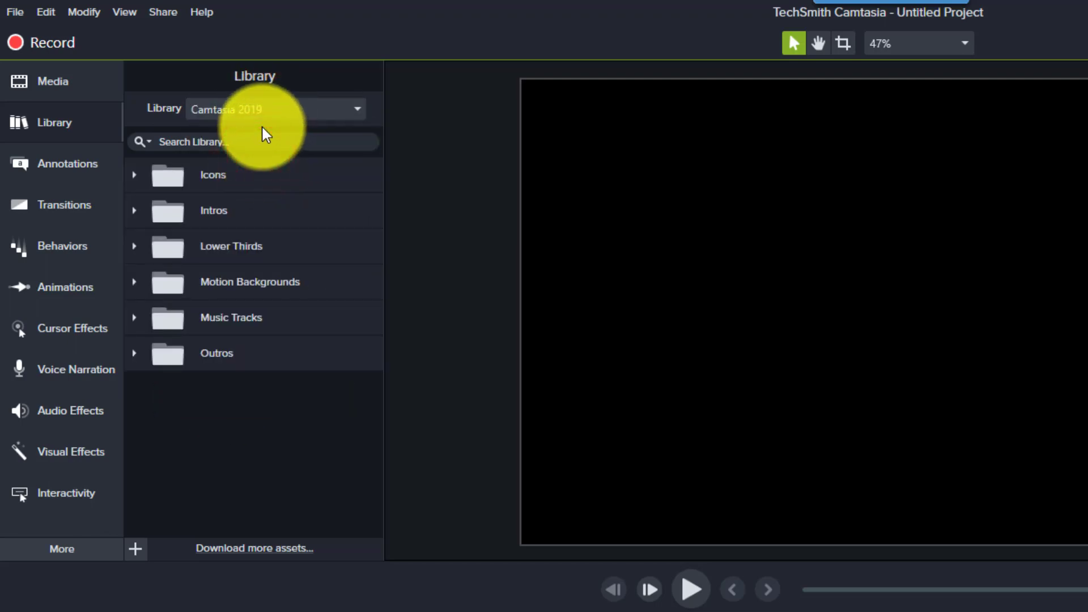
left_click(135, 175)
left_click(135, 176)
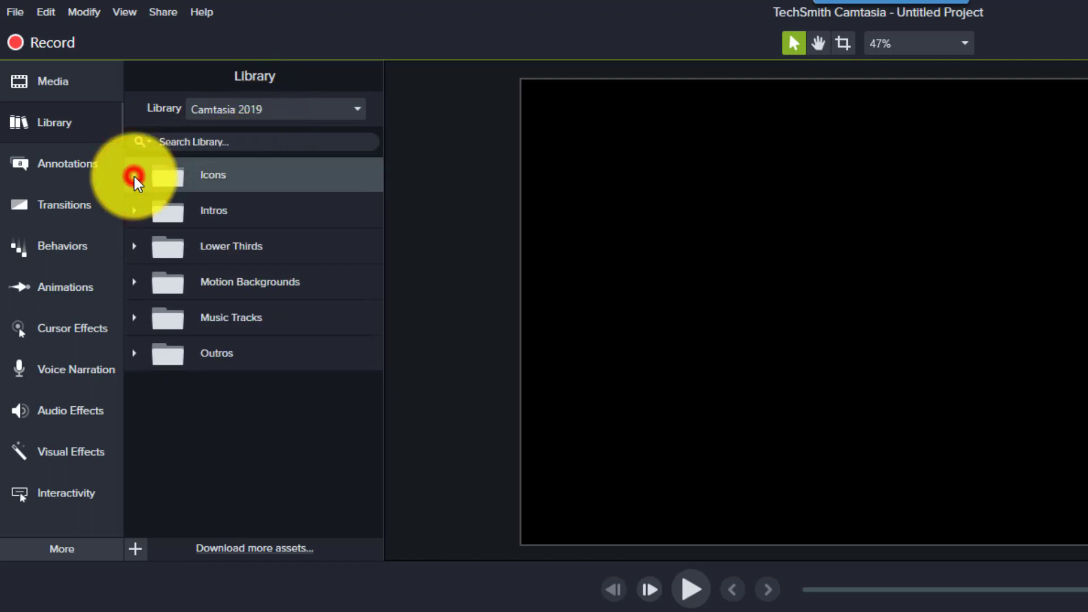
Step: Look through the assets in the Intros folder and collapse it
left_click(134, 210)
scroll(250, 277, "down", 3)
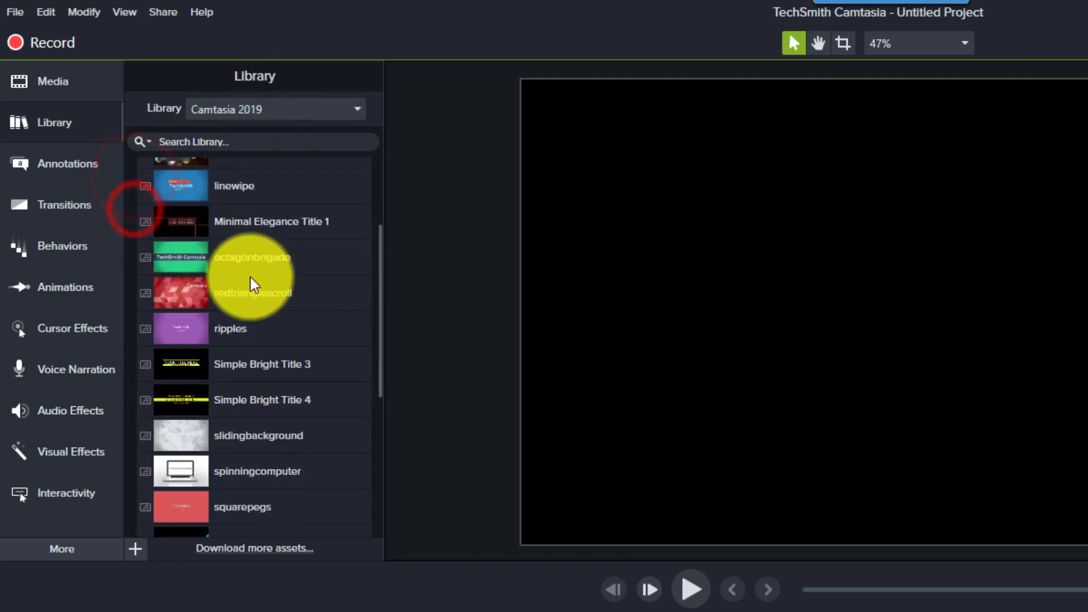
scroll(251, 277, "down", 4)
scroll(135, 169, "up", 6)
left_click(134, 171)
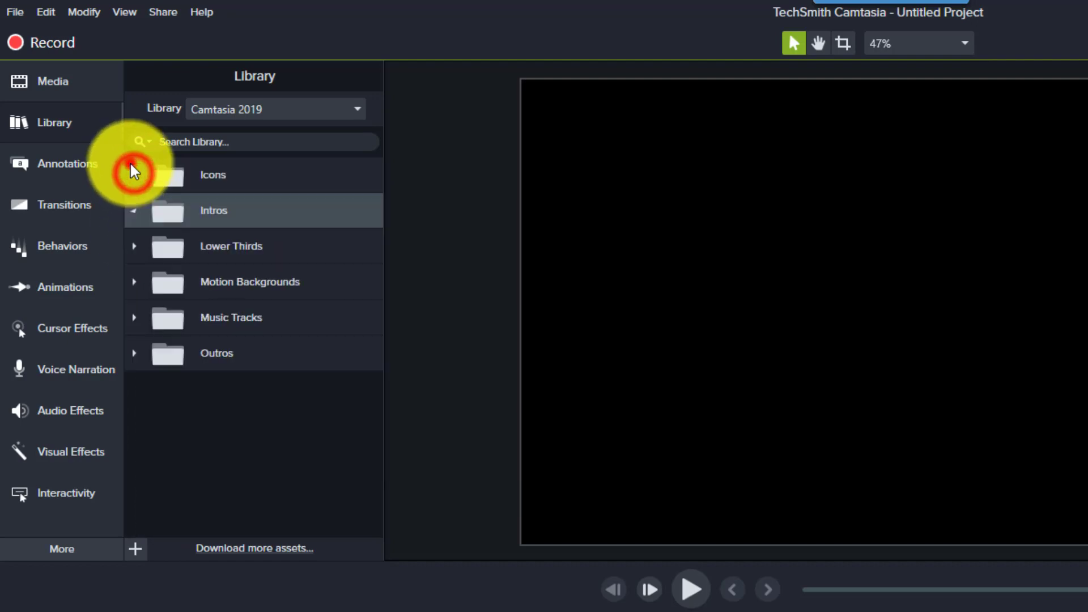
Step: Browse the title assets in the Lower Thirds folder and collapse it
left_click(134, 244)
scroll(249, 289, "down", 4)
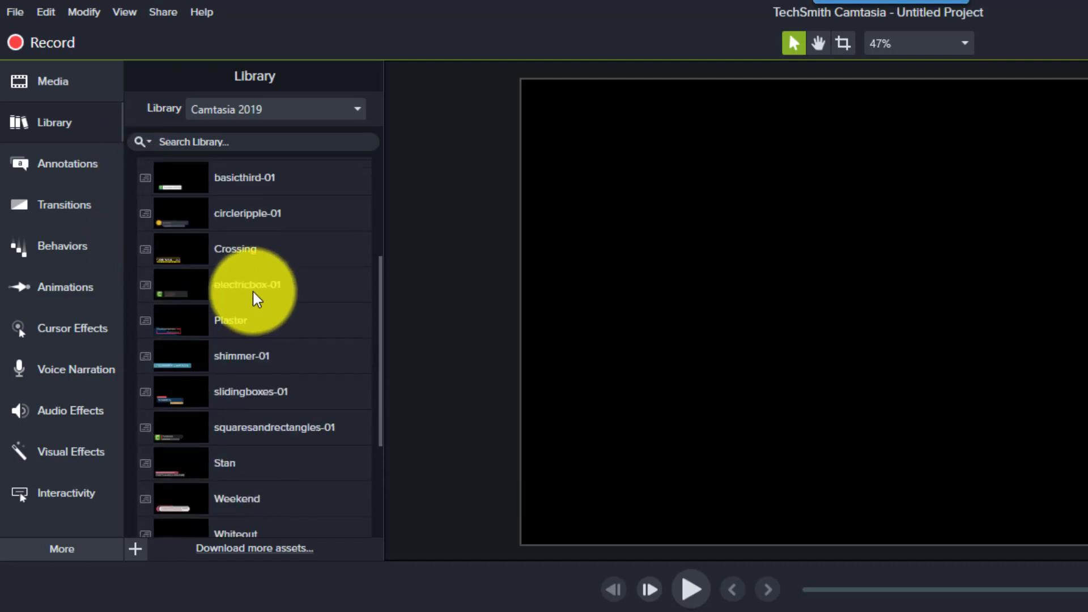
scroll(249, 290, "up", 4)
left_click(135, 175)
left_click(133, 252)
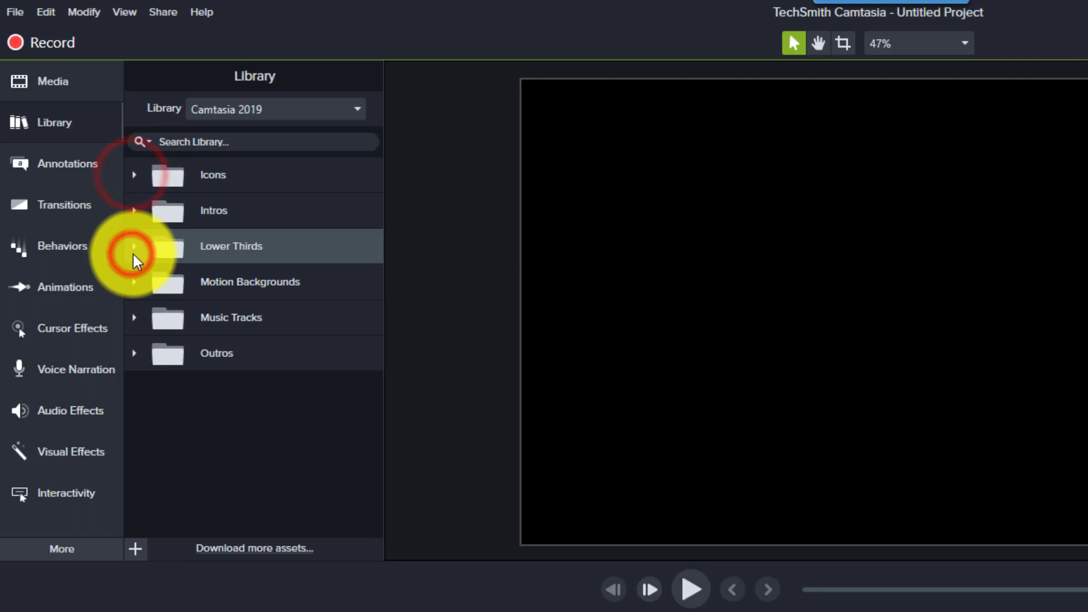
Step: Review the video clips in the Motion Backgrounds folder and collapse it
left_click(133, 282)
scroll(263, 324, "down", 5)
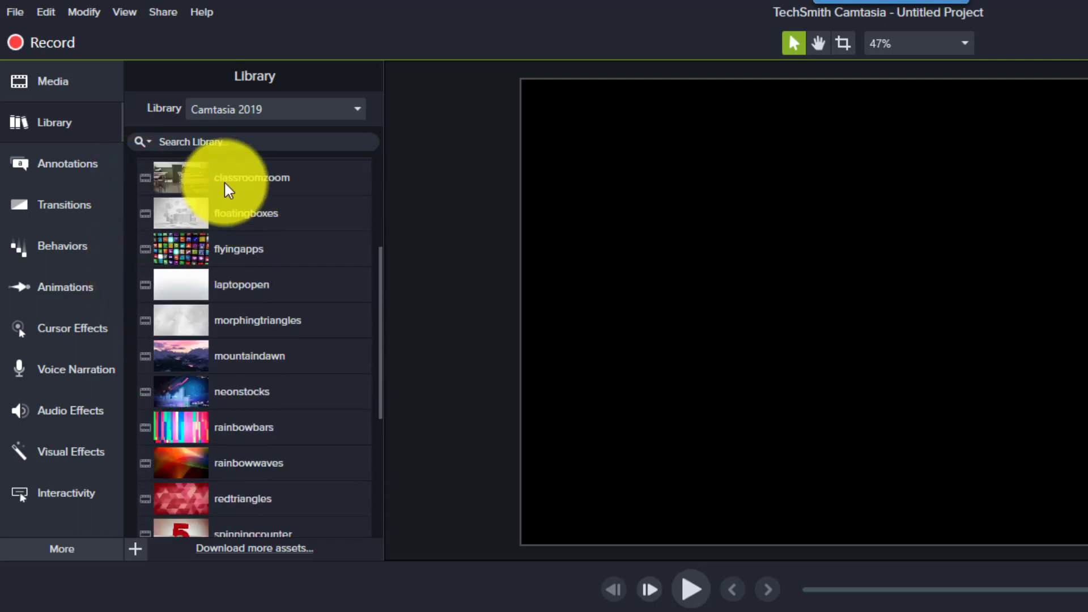
scroll(215, 351, "down", 3)
scroll(170, 317, "up", 6)
left_click(133, 236)
Step: Look through the Music Tracks folder, collapse it and show the contents of the Outros folder
left_click(135, 319)
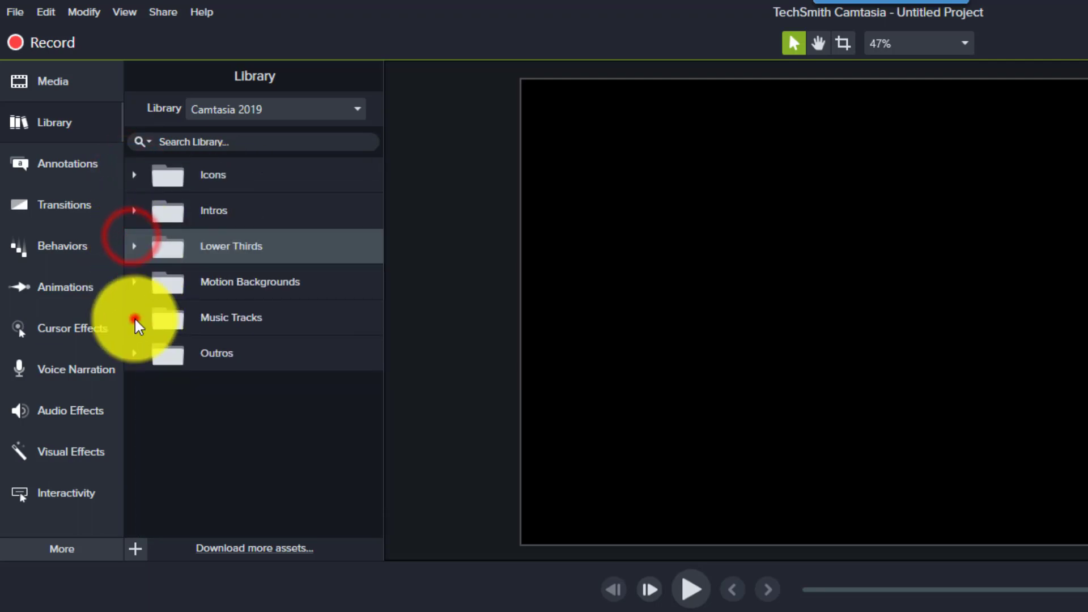
scroll(237, 348, "down", 8)
left_click(243, 286)
scroll(212, 320, "up", 2)
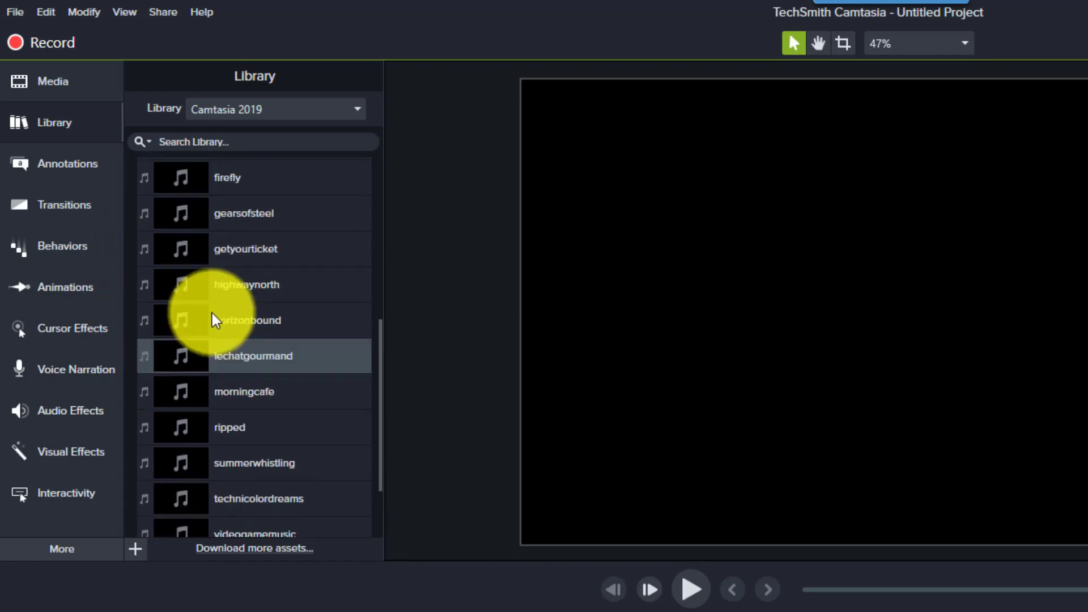
scroll(212, 313, "up", 5)
left_click(133, 317)
left_click(134, 353)
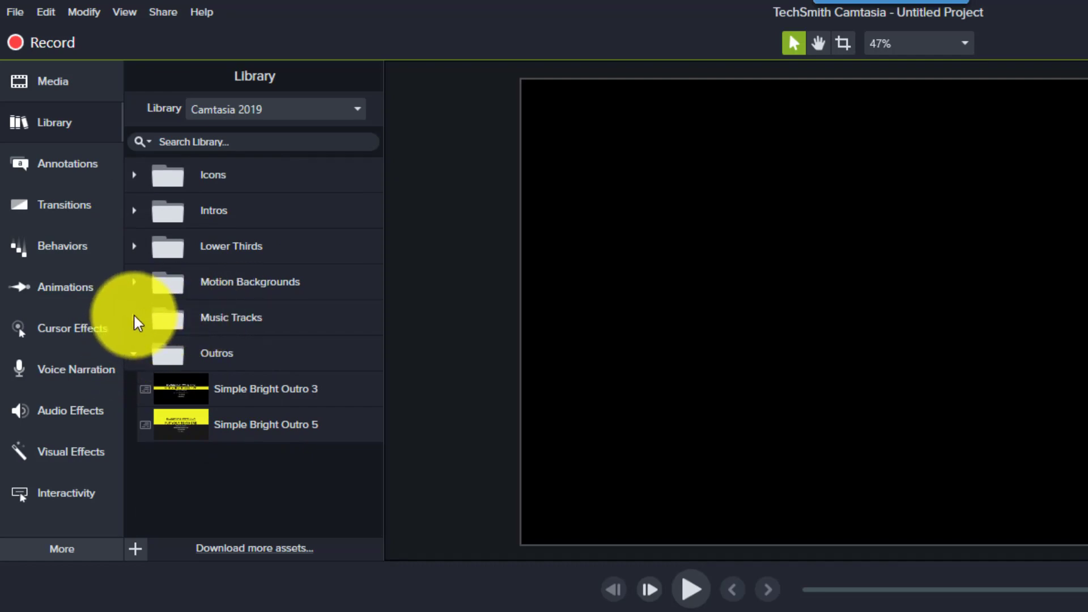
Step: Add the bokehdots motion background to the start of Track 1 and check the Media Bin
left_click(134, 282)
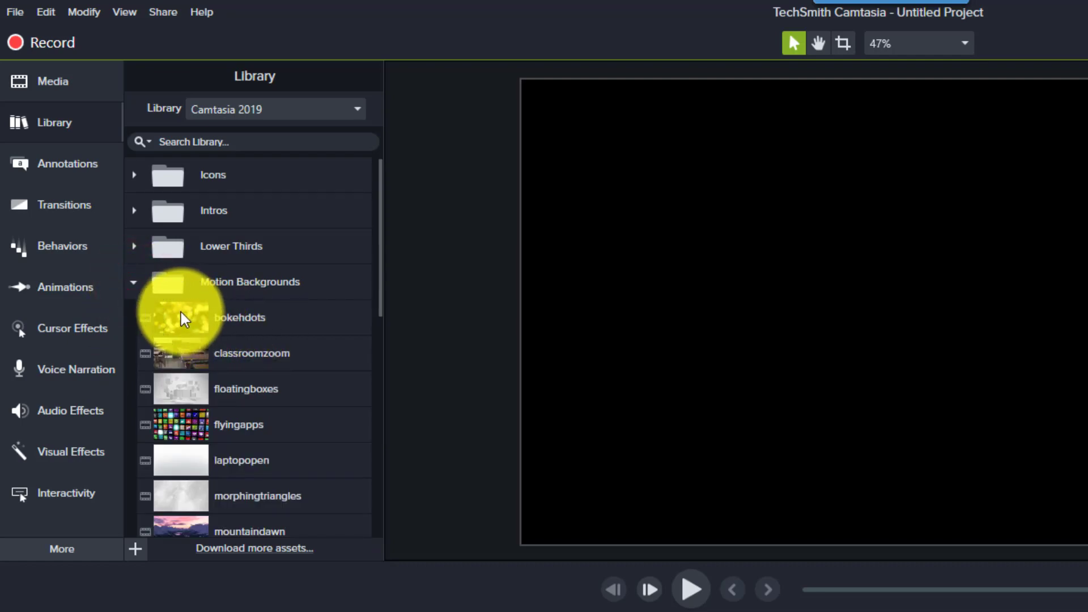
left_click_drag(176, 310, 17, 558)
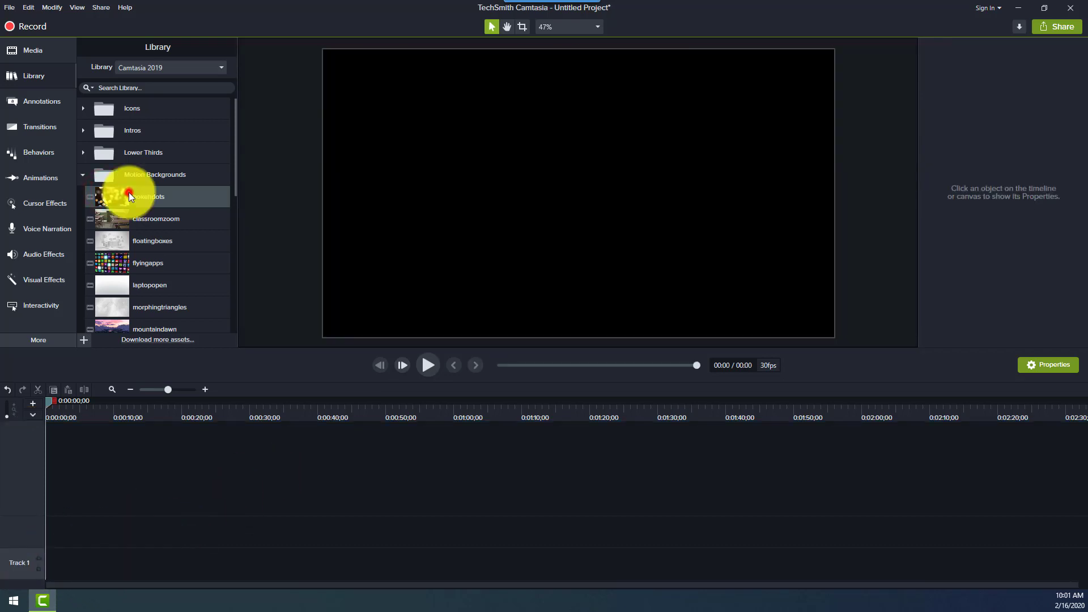
mouse_move(131, 194)
left_mouse_down()
mouse_move(578, 188)
mouse_move(558, 249)
mouse_move(49, 204)
mouse_move(137, 195)
left_mouse_up()
right_click(138, 195)
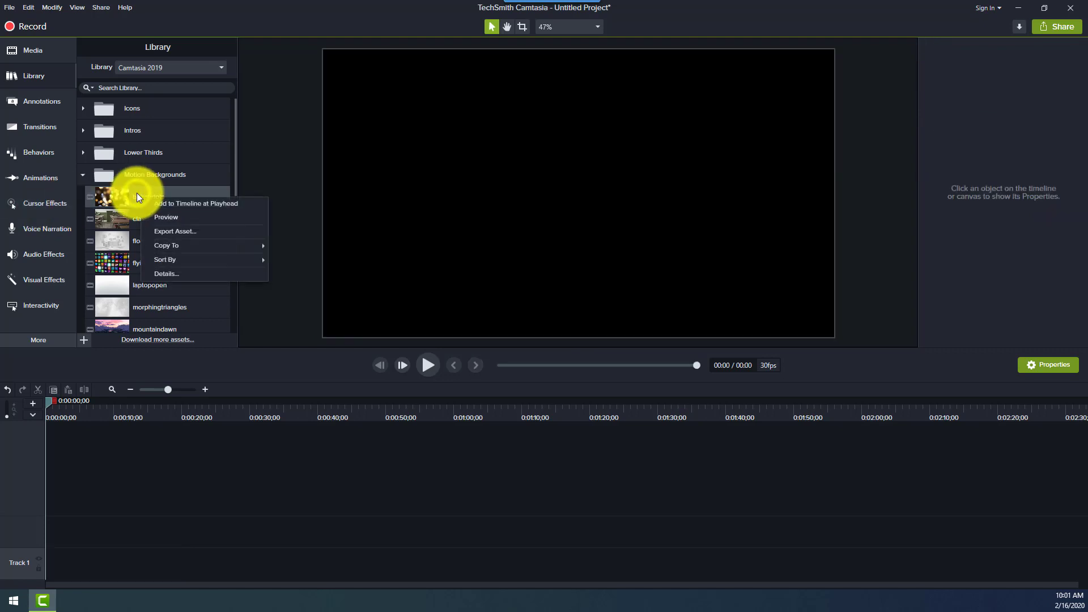
left_click(177, 205)
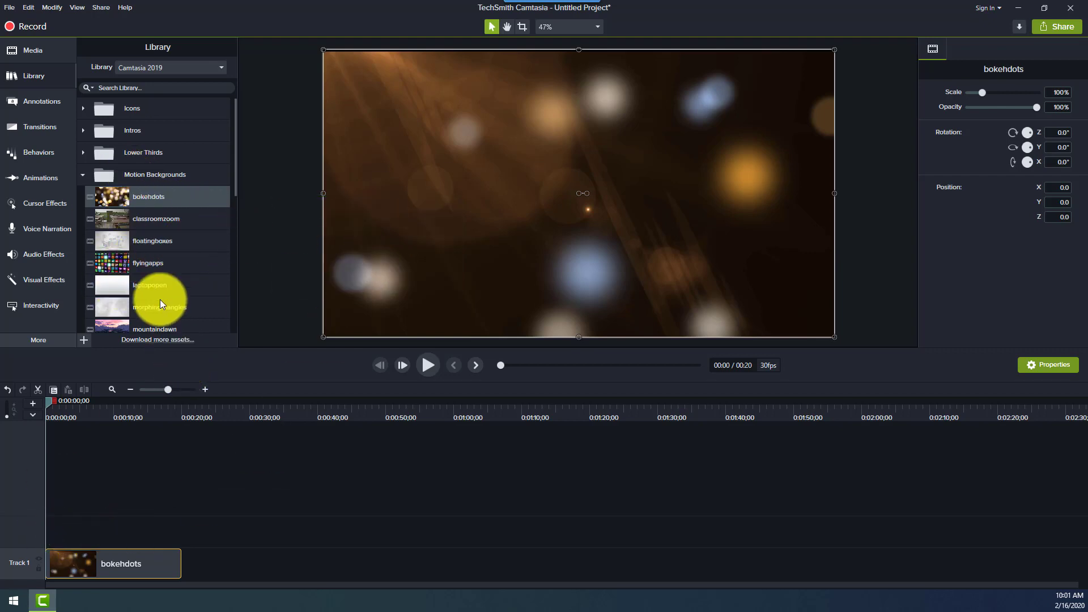
left_click(28, 55)
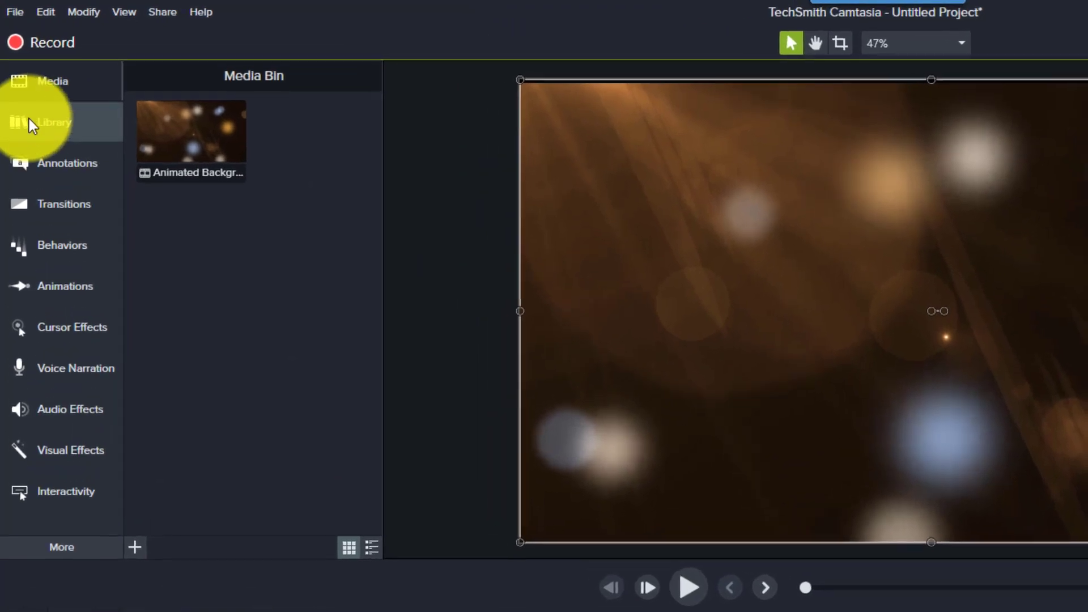
Step: Return to the library, search it for "gears" and clear the search
left_click(29, 75)
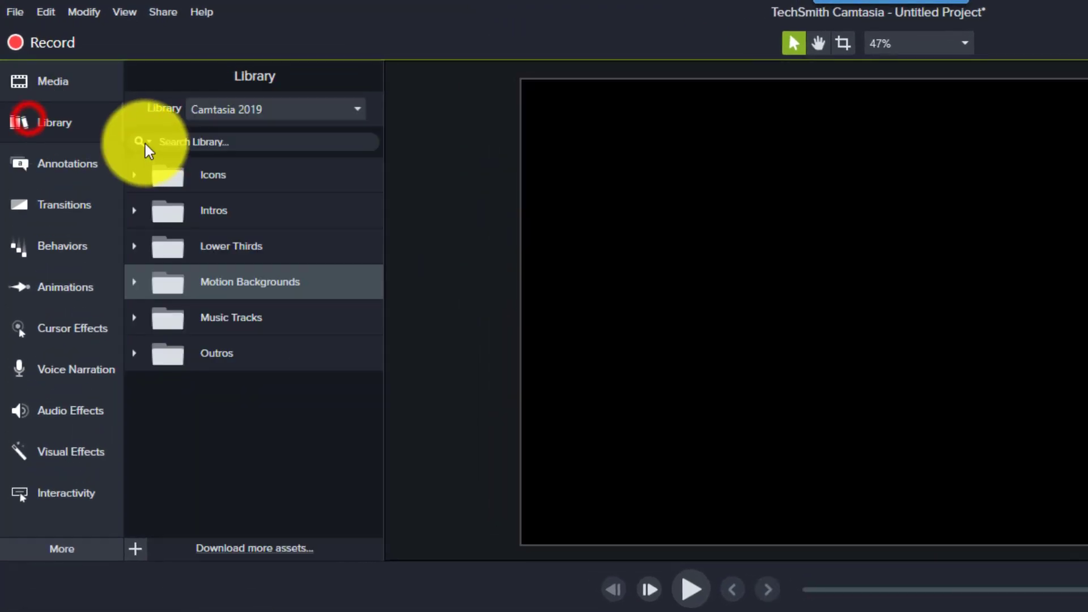
left_click(223, 140)
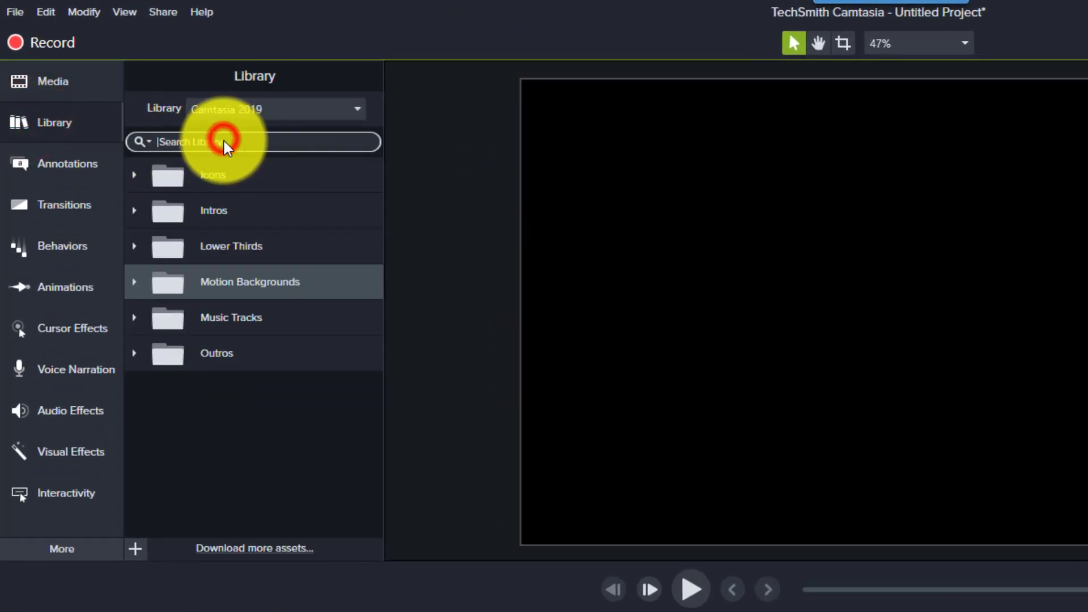
left_click(149, 138)
type("gears")
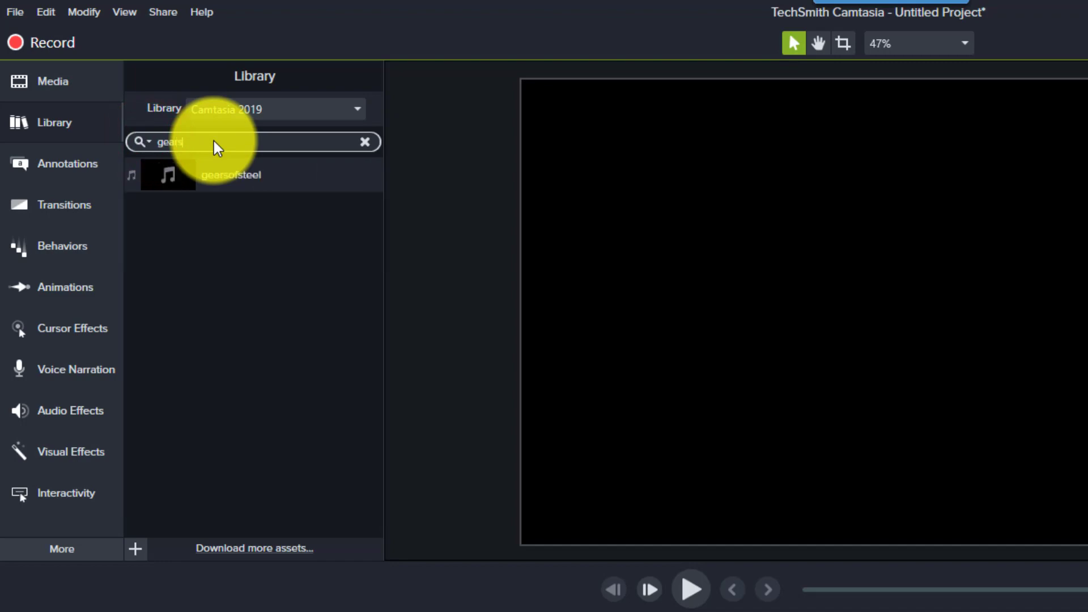
key("BackSpace")
key("BackSpace")
key("BackSpace")
key("BackSpace")
key("BackSpace")
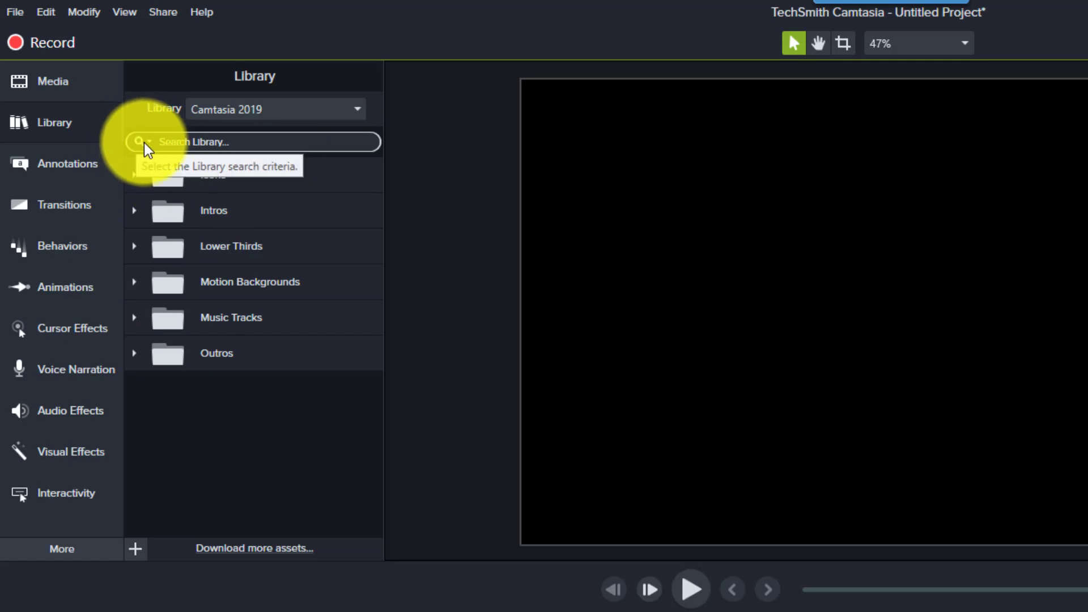
Step: Search all libraries for "class" and clear the search
left_click(149, 141)
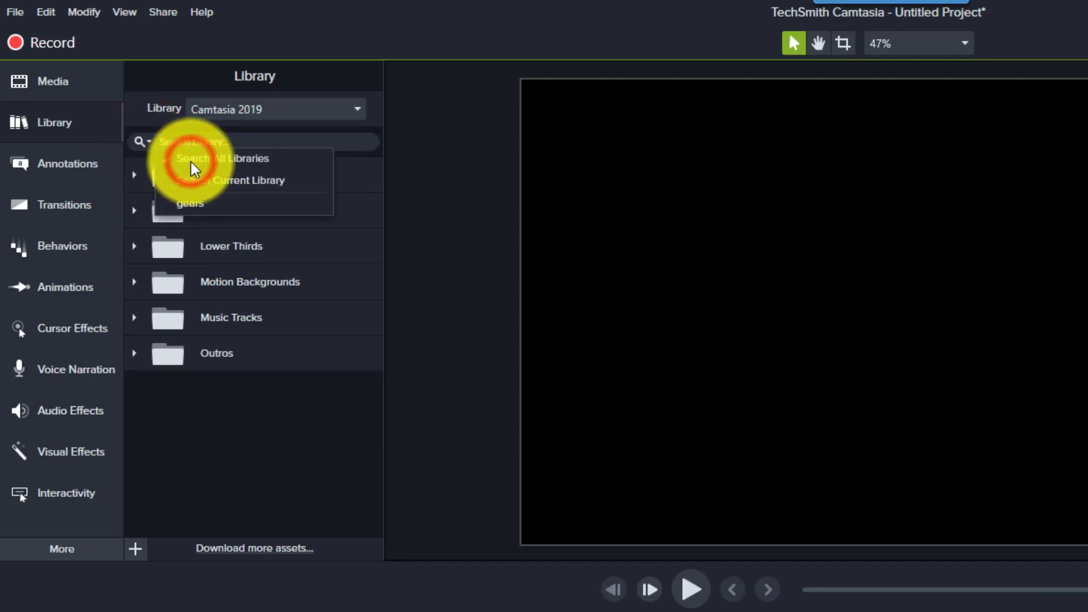
left_click(191, 162)
left_click(150, 141)
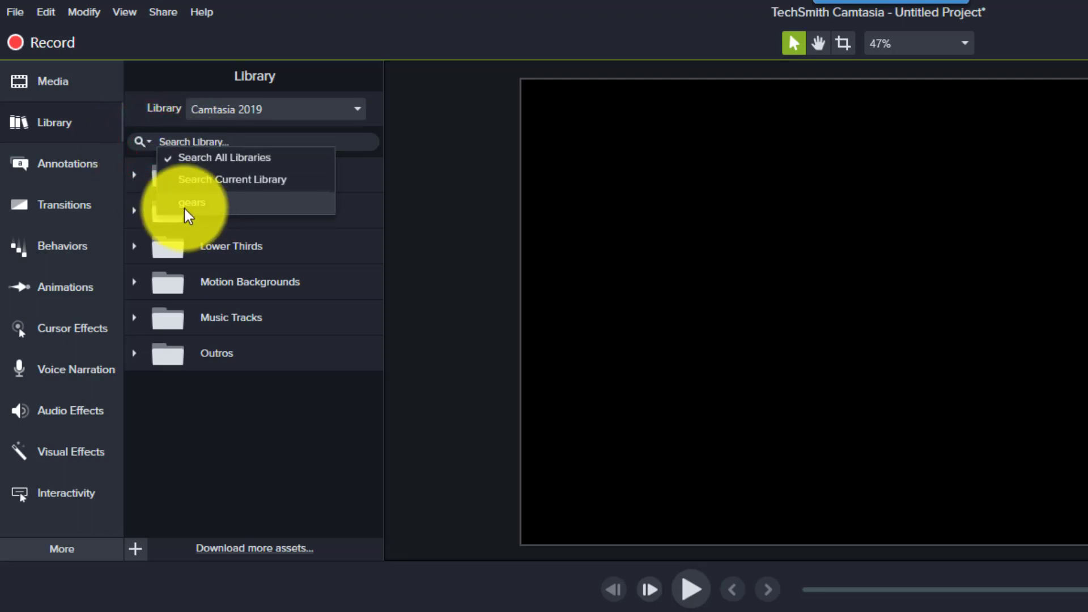
left_click(338, 141)
type("class")
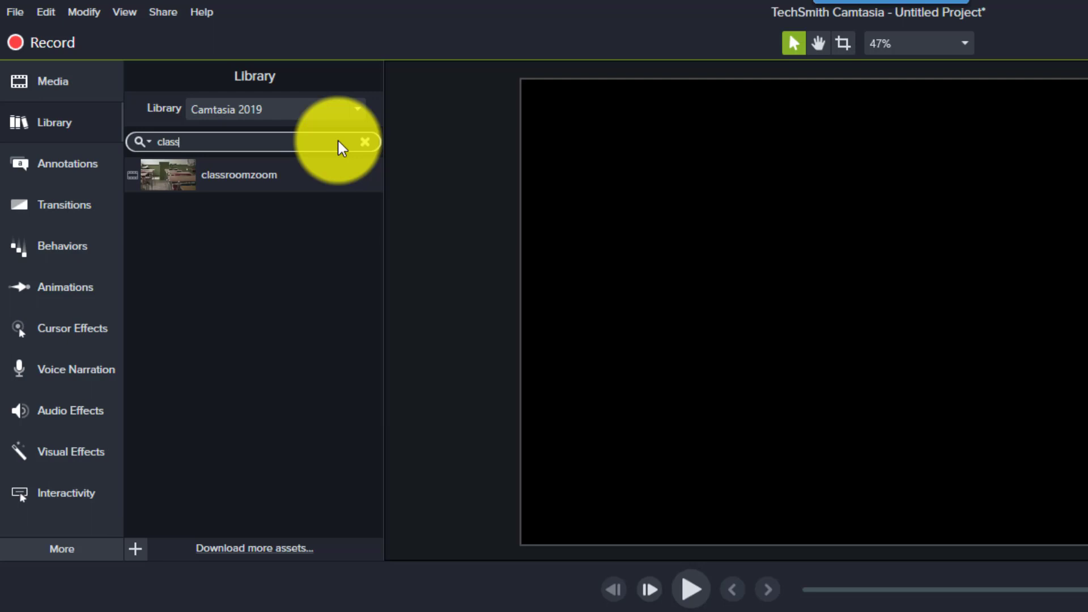
left_click(366, 141)
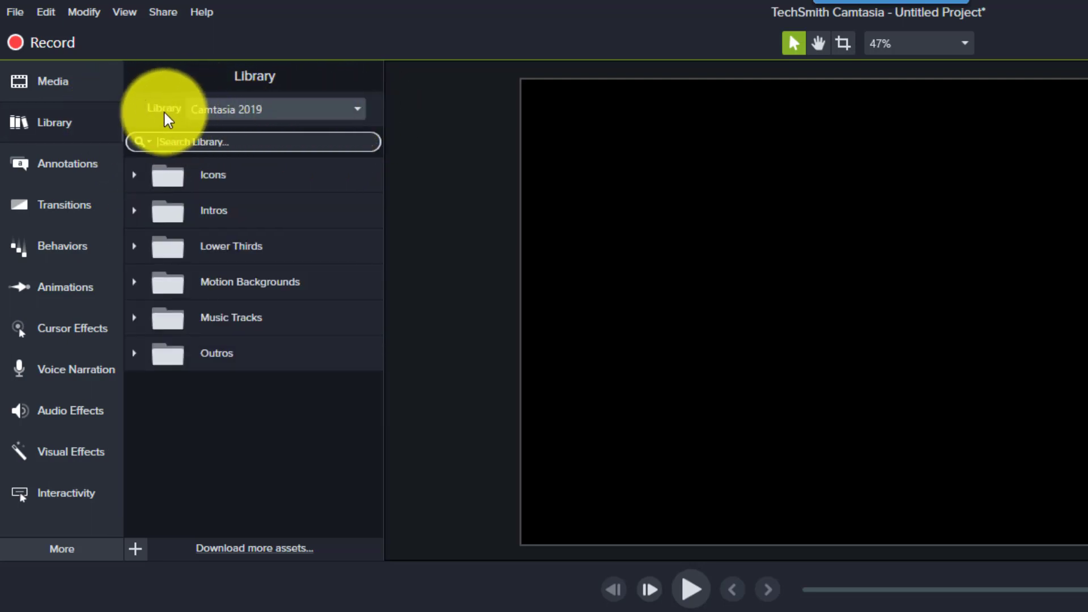
Step: Switch to the Default user library and view the available library management options
left_click(211, 105)
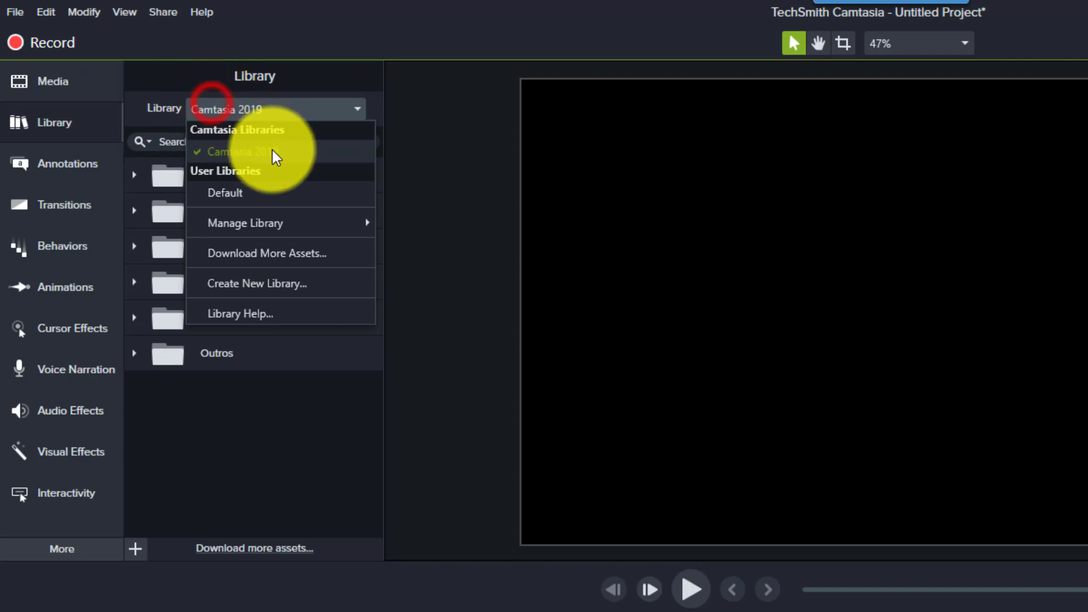
left_click(238, 192)
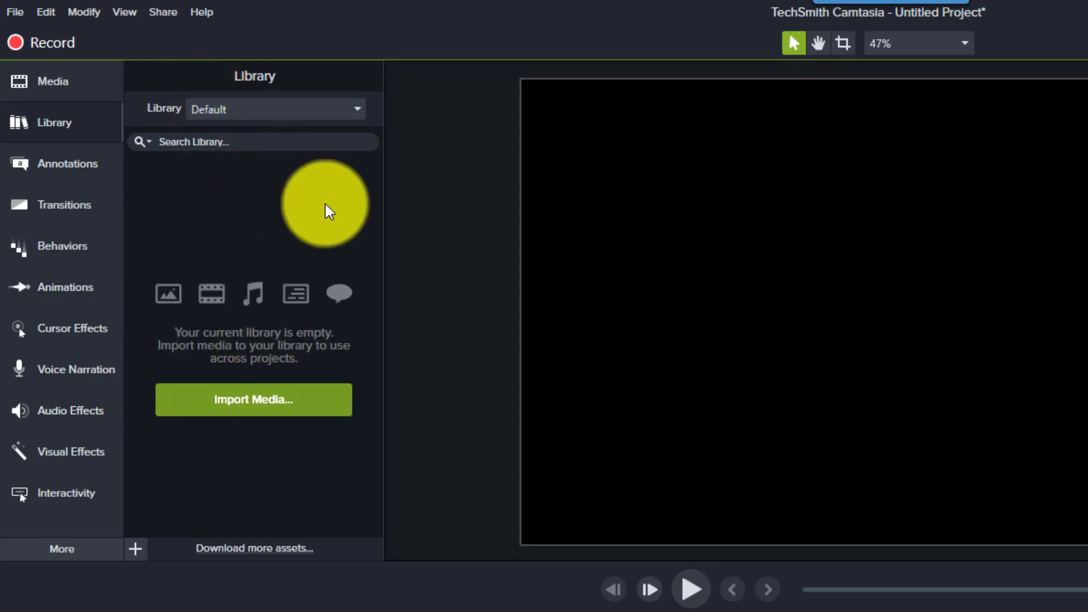
left_click(320, 105)
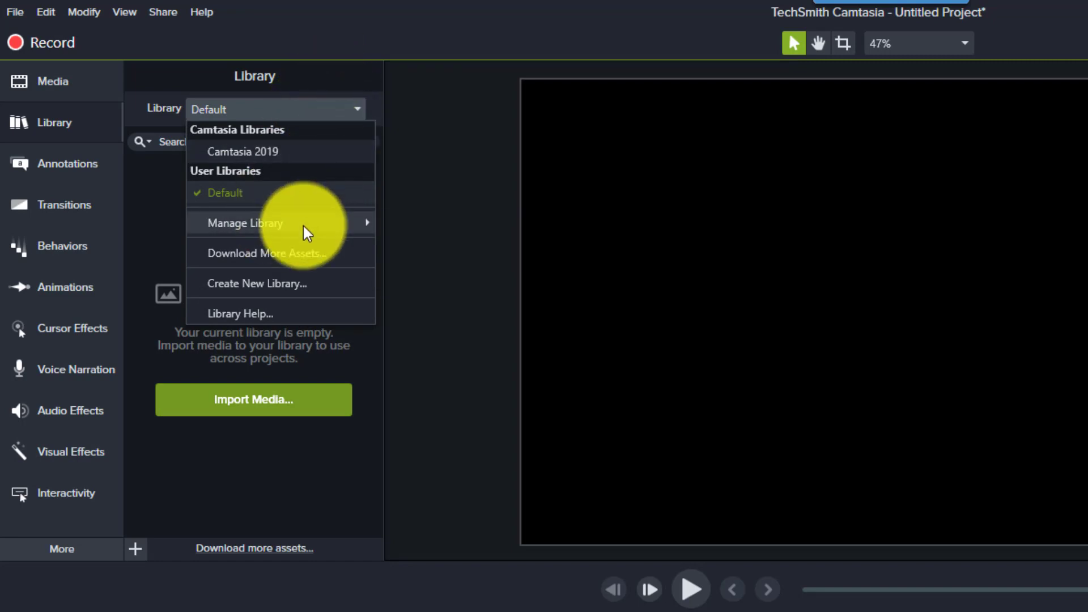
mouse_move(316, 226)
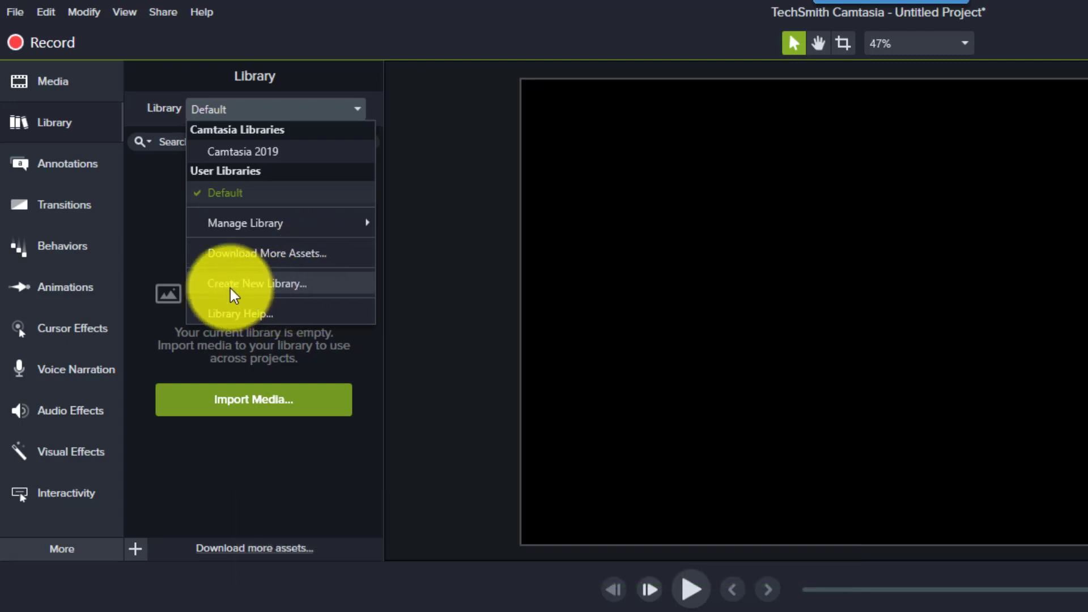
Step: Create a new library named Test, starting from Blank
left_click(246, 287)
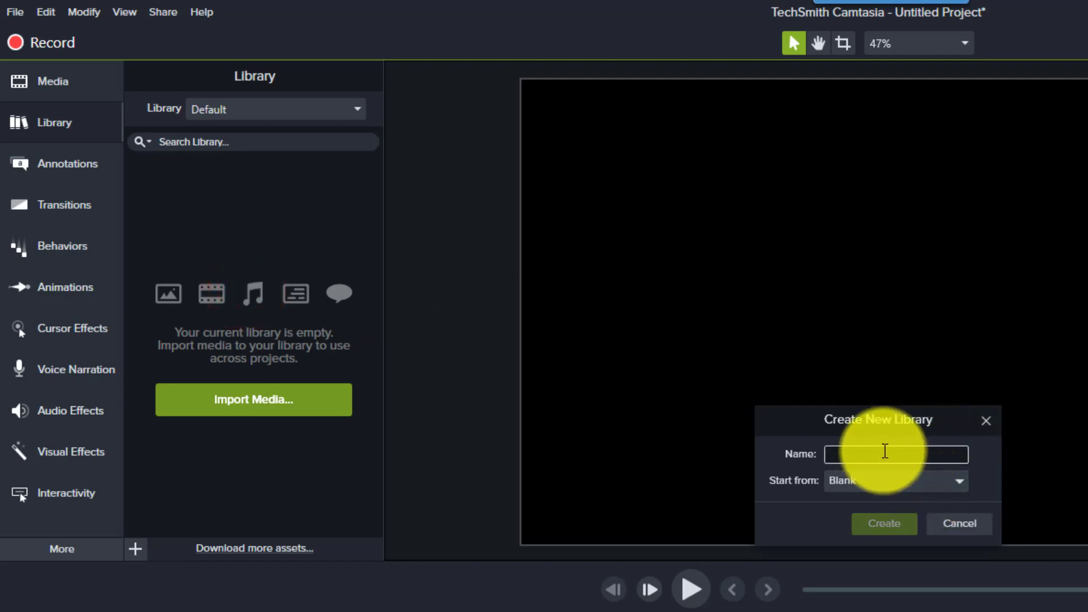
type("Test")
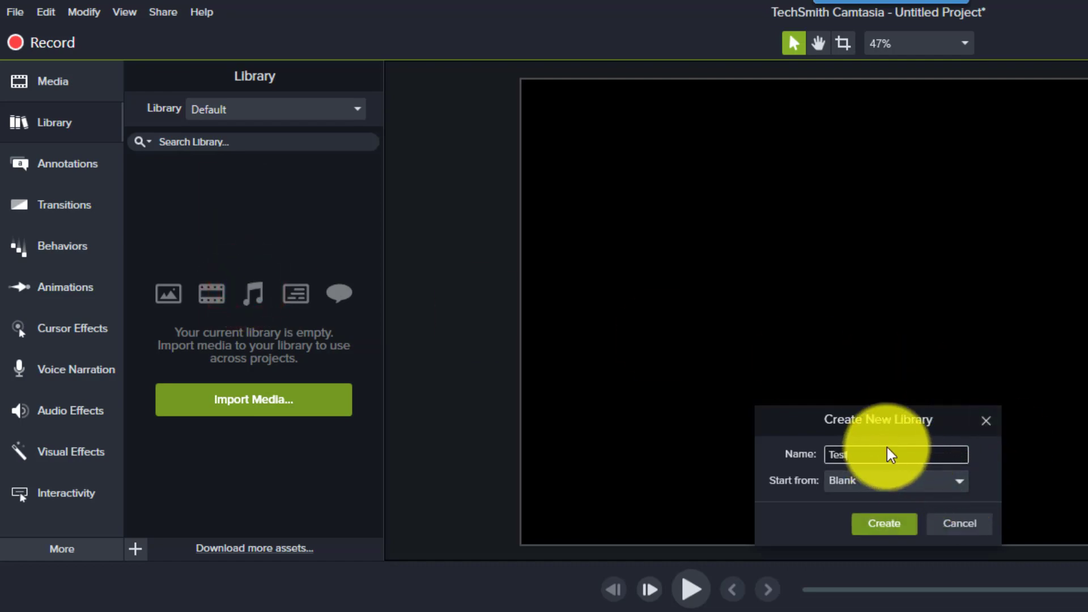
left_click(831, 484)
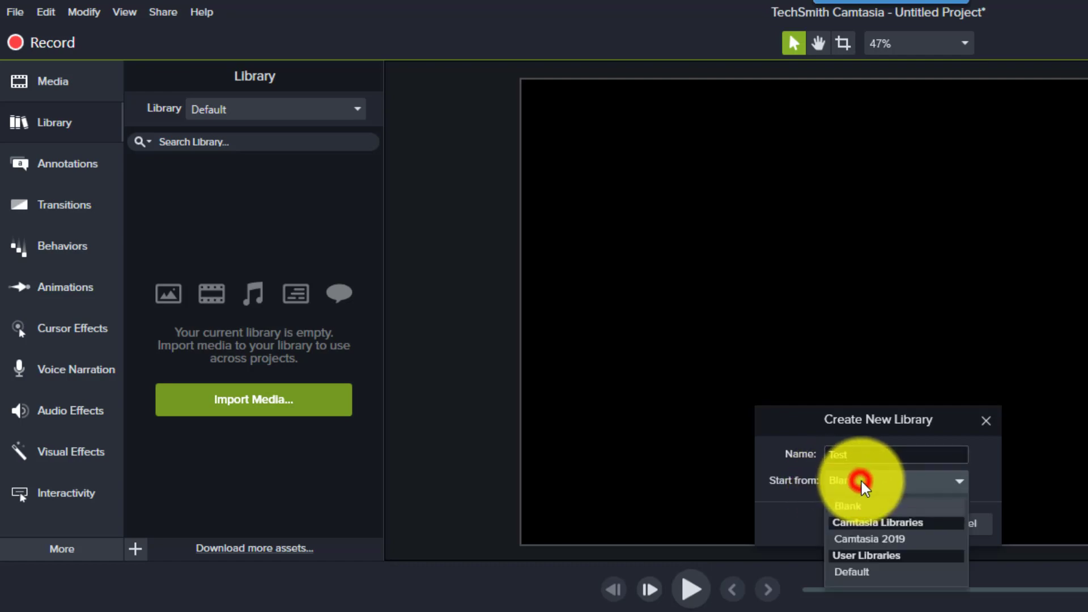
left_click(808, 512)
left_click(887, 523)
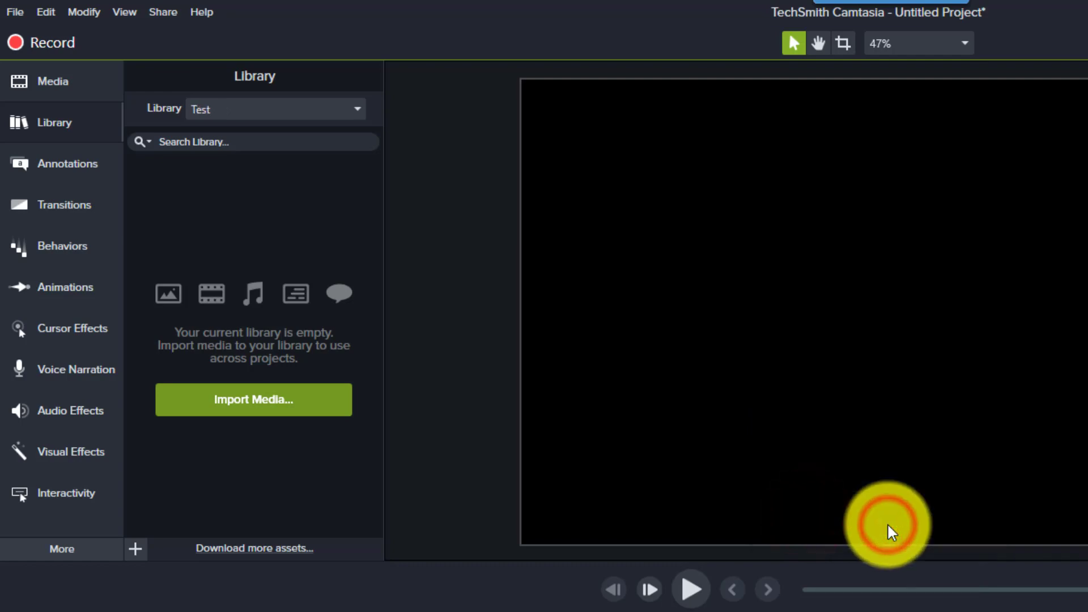
Step: Review the list of available libraries and switch back to the Default user library
left_click(319, 111)
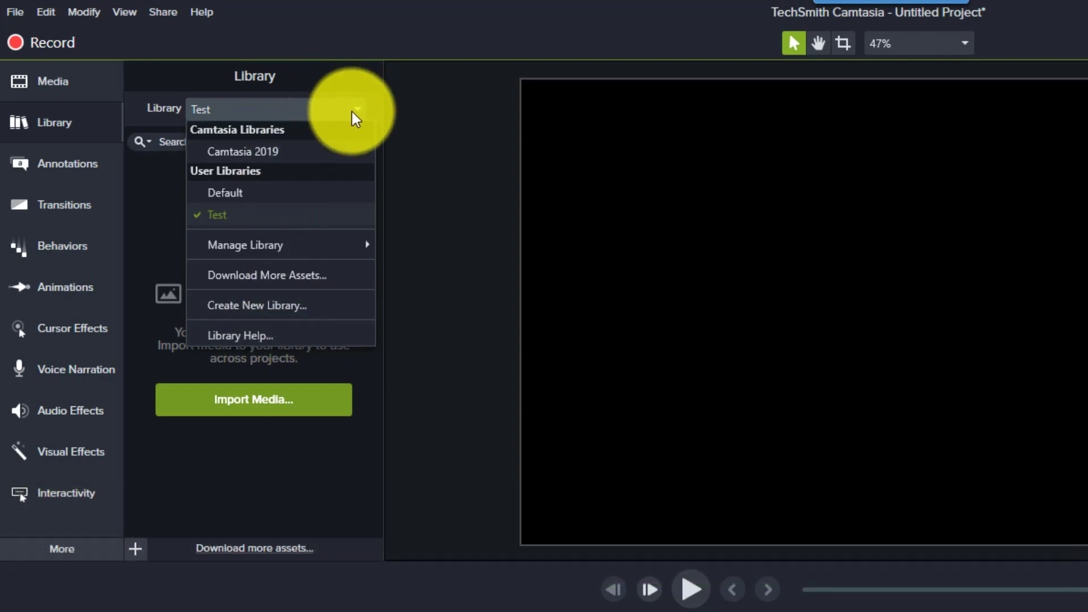
left_click(355, 106)
left_click(354, 105)
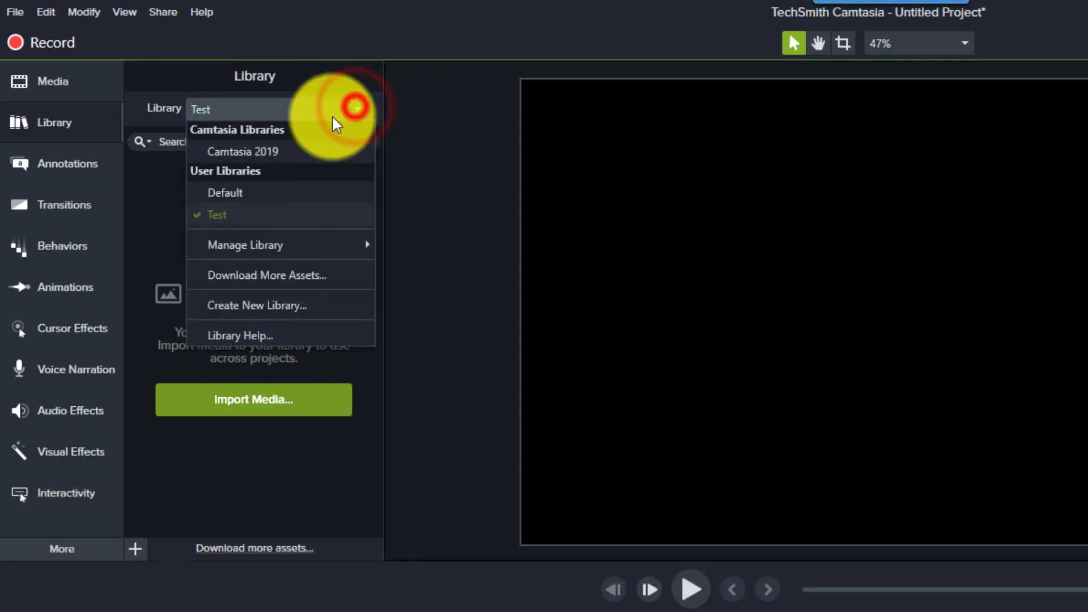
left_click(259, 187)
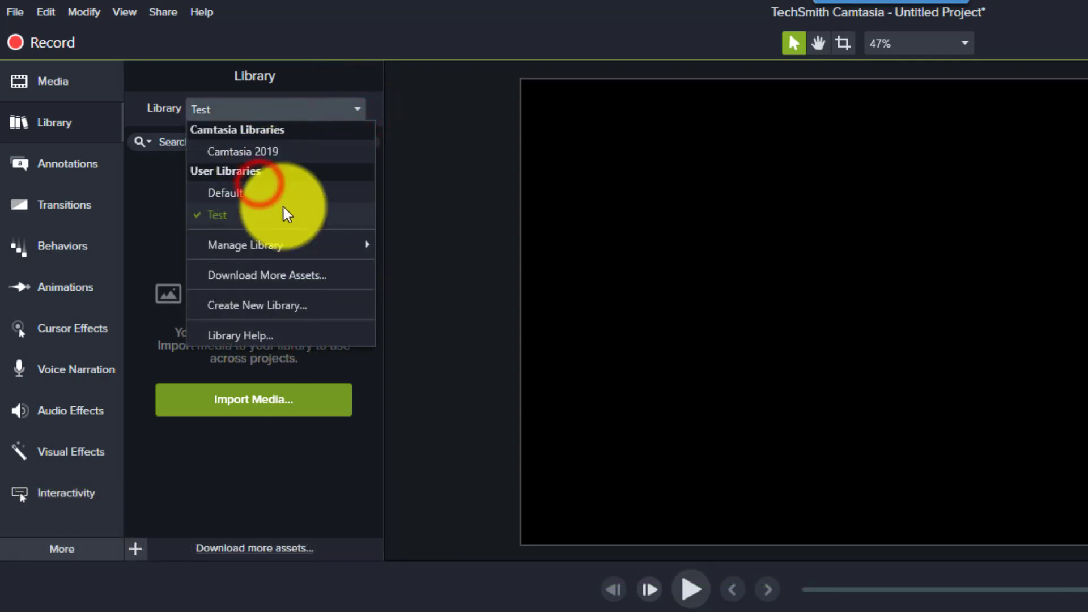
left_click(263, 193)
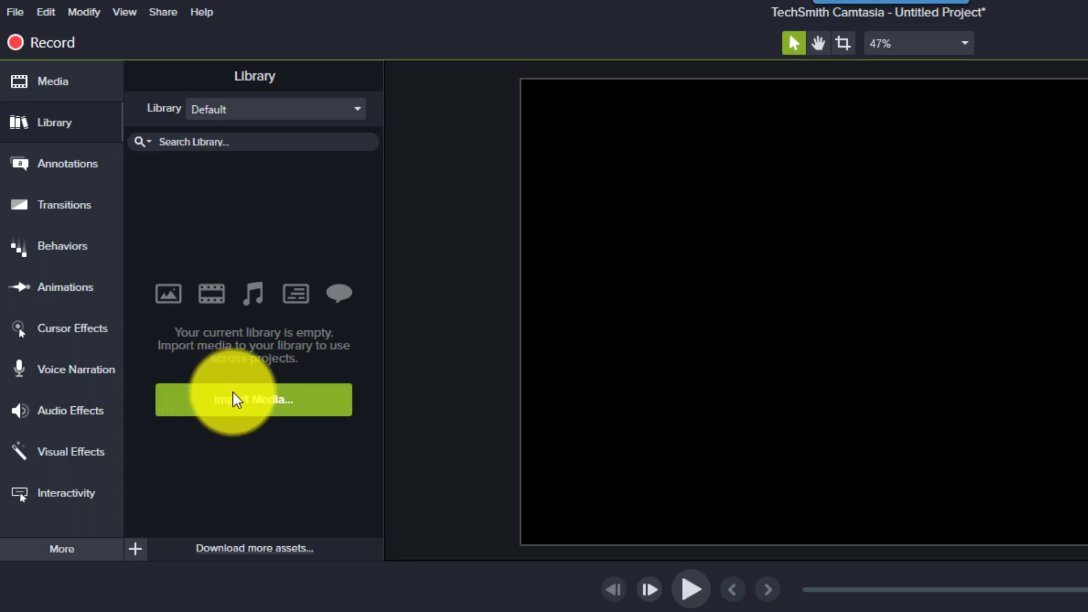
Step: Import the video "Back to Basics Camtasia 2019 how to record.mp4" from the Demo Project's Videos folder into the Default library
left_click(274, 408)
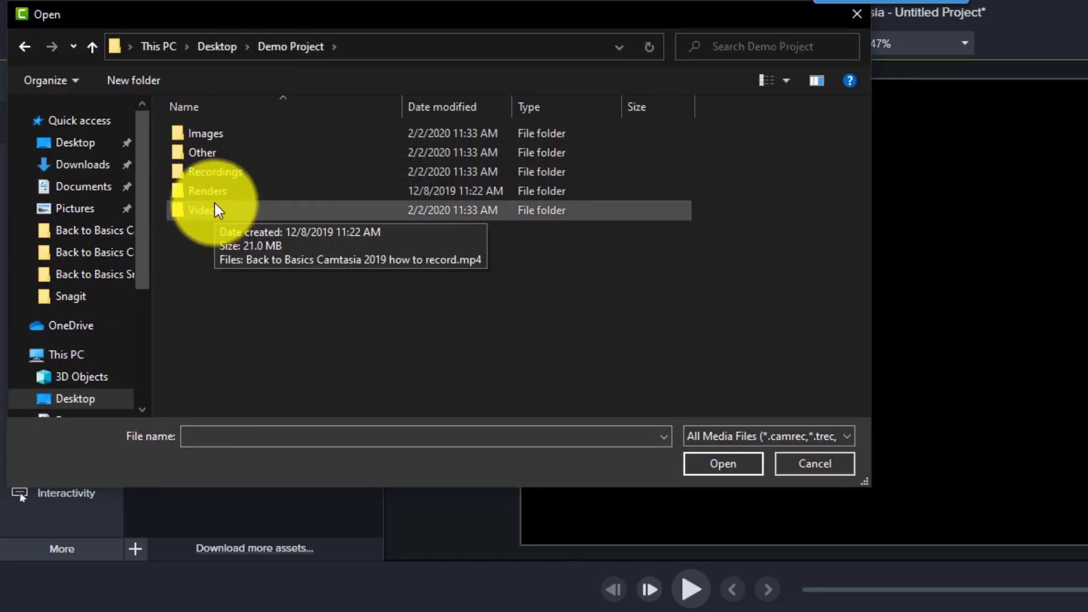
double_click(213, 212)
left_click(231, 161)
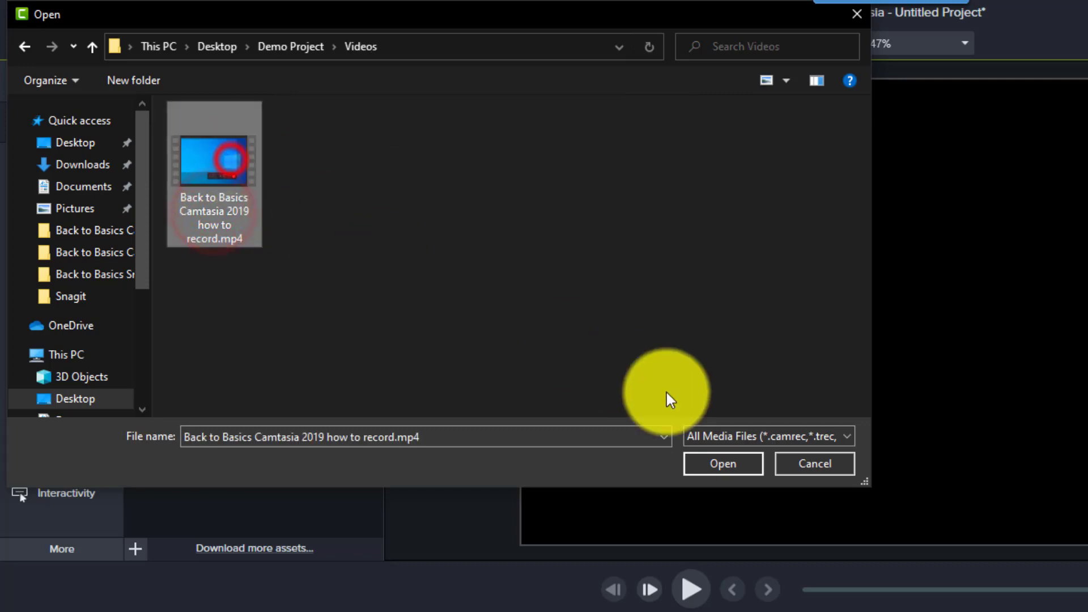
left_click(719, 467)
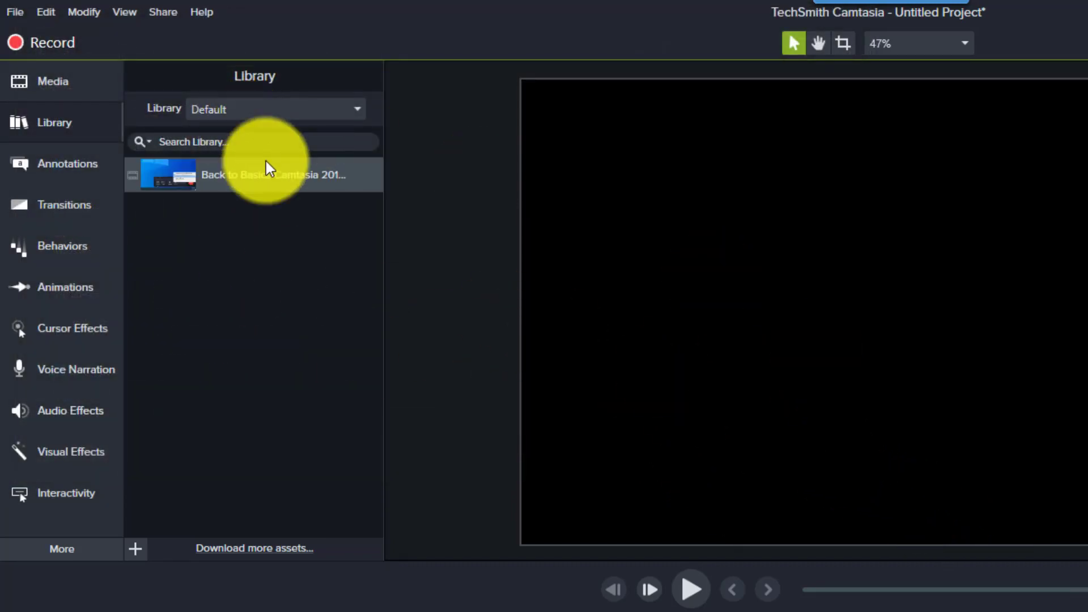
Step: Create a library folder named Test Video and move the imported video into it
right_click(236, 175)
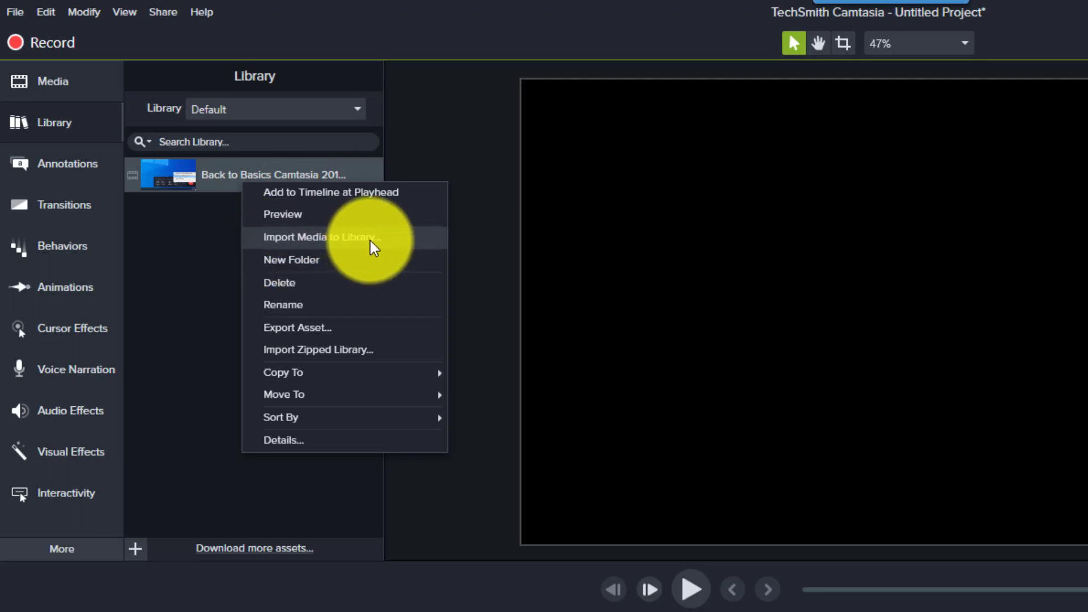
left_click(304, 264)
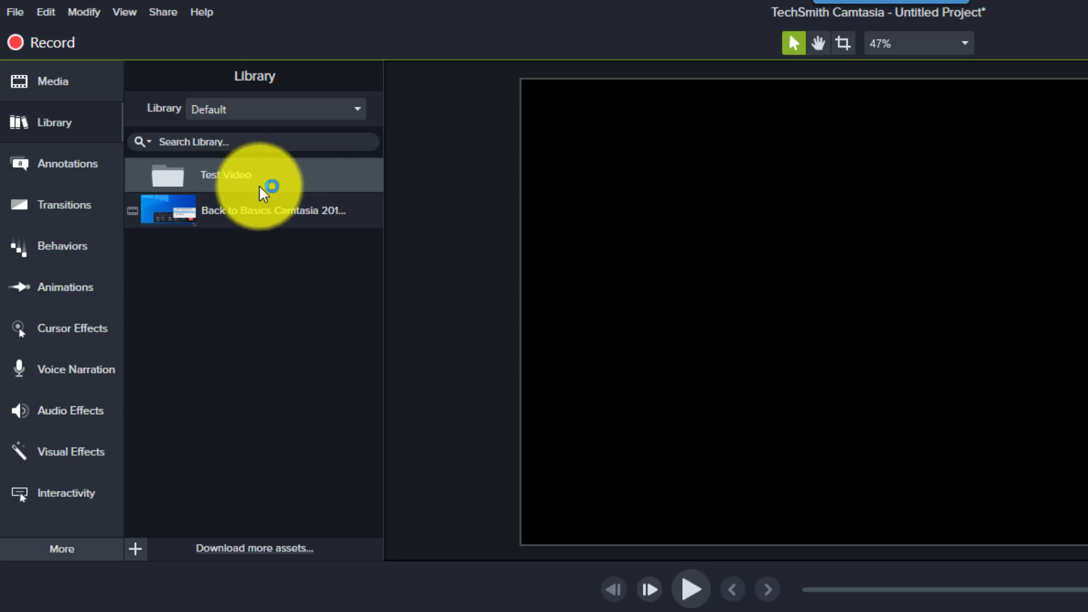
left_click_drag(256, 199, 217, 176)
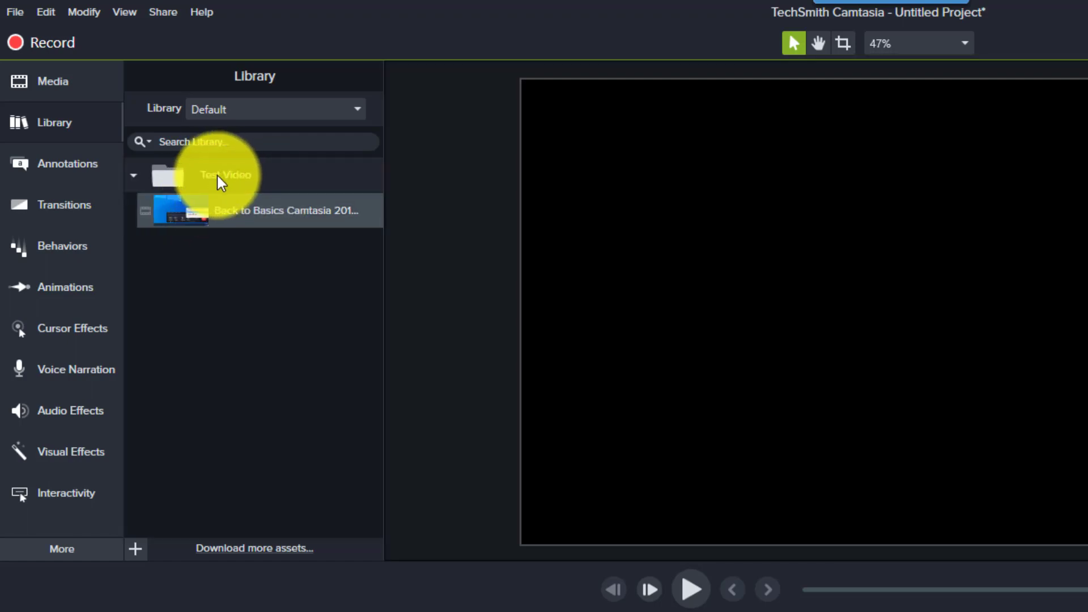
left_click(132, 174)
left_click(132, 175)
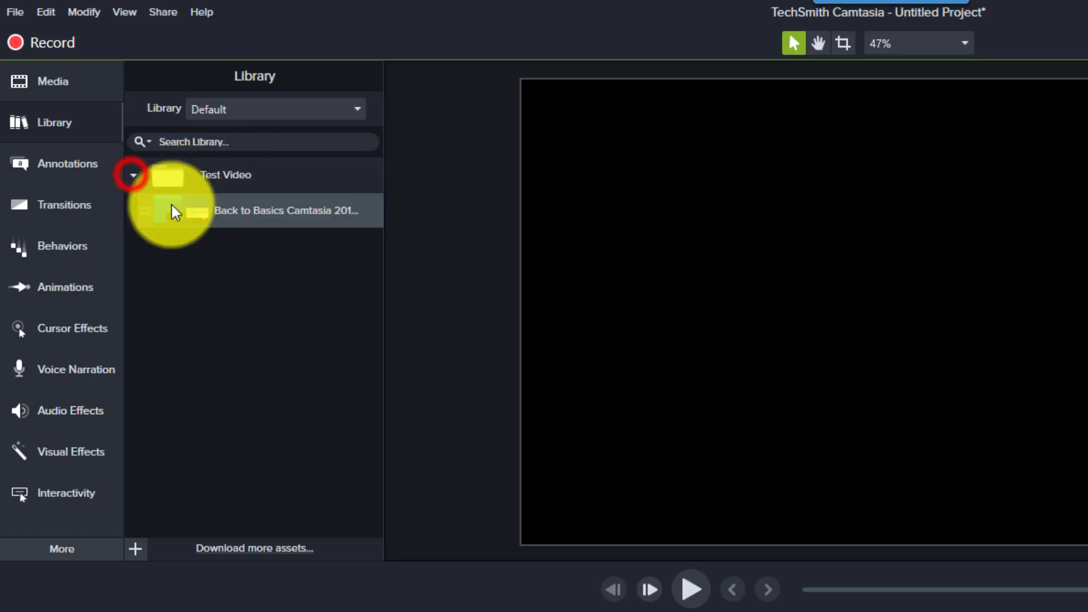
Step: Examine the export, copy, move and sort options for the imported video and view its details
right_click(225, 218)
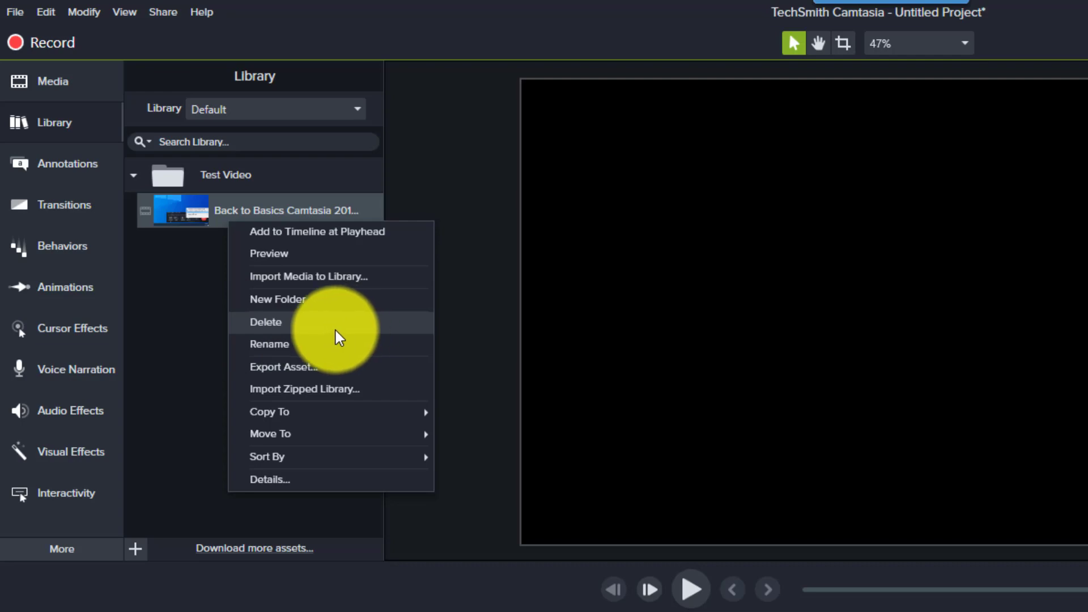
left_click(287, 368)
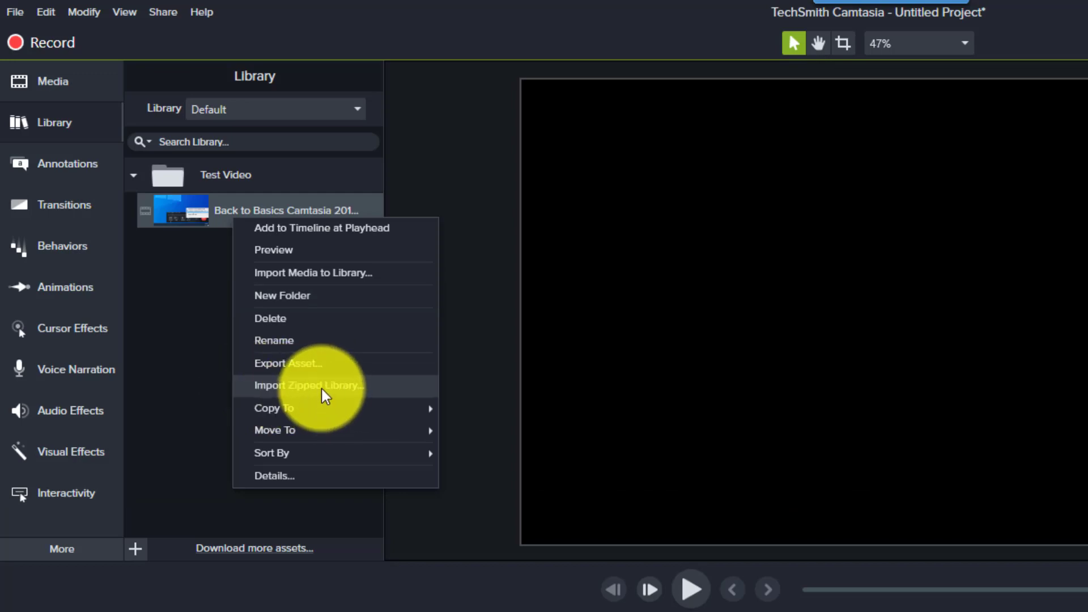
mouse_move(267, 413)
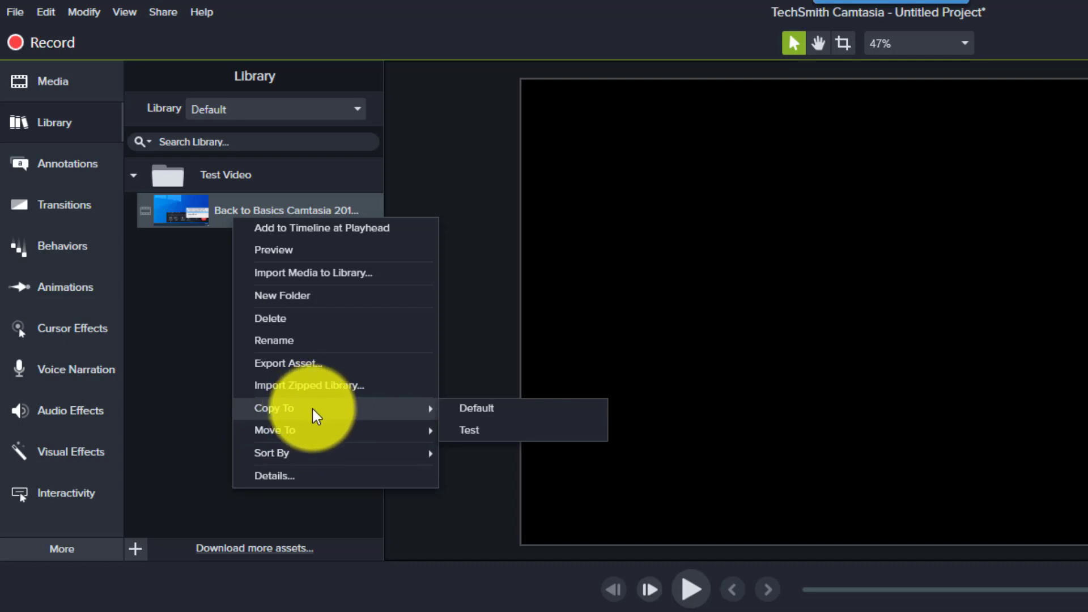
mouse_move(308, 428)
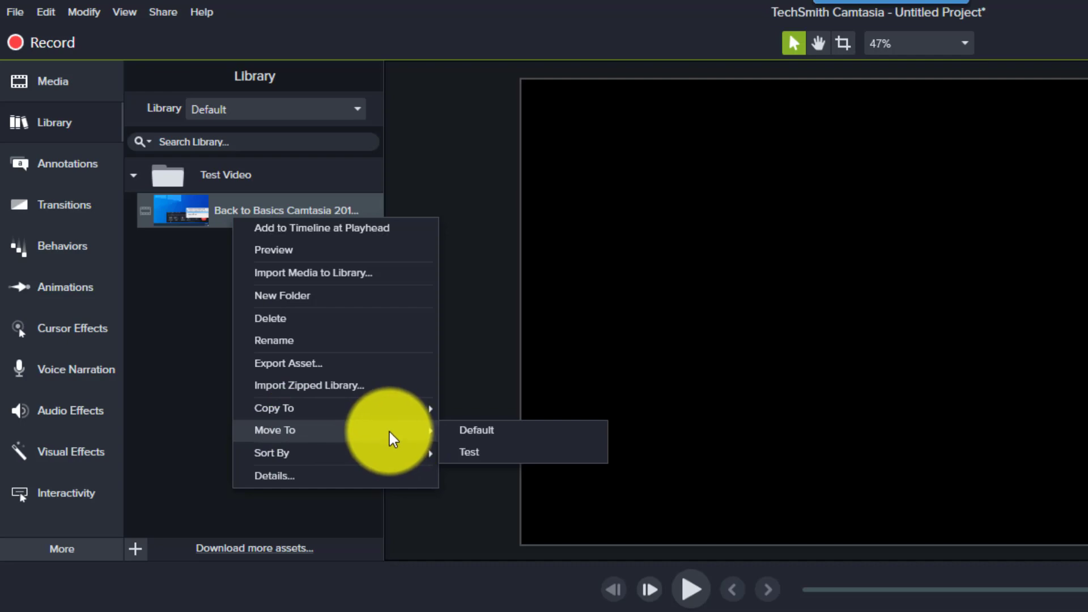
mouse_move(365, 454)
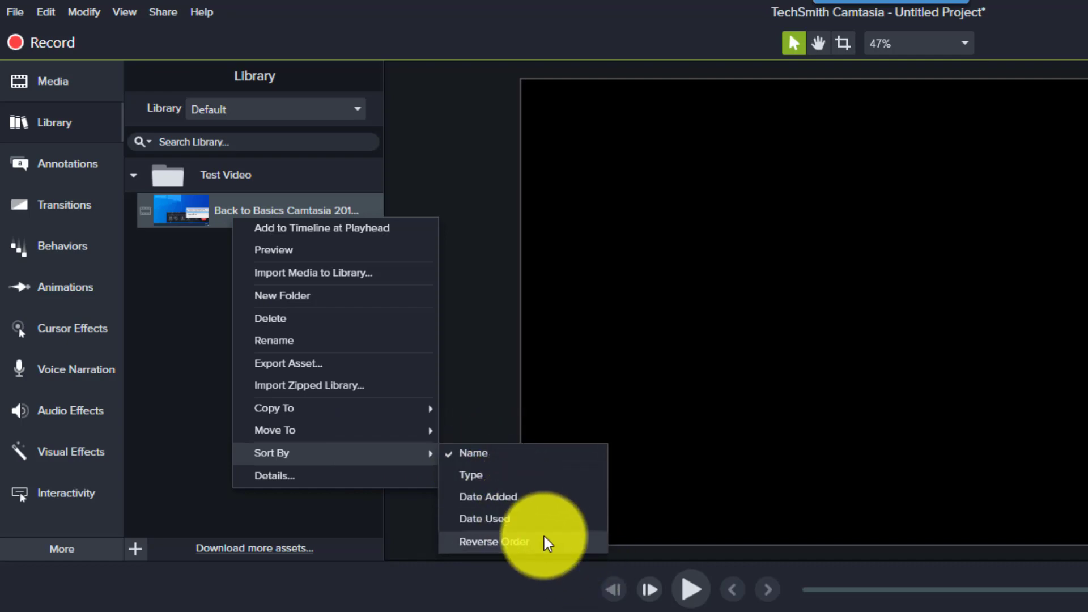
left_click(306, 475)
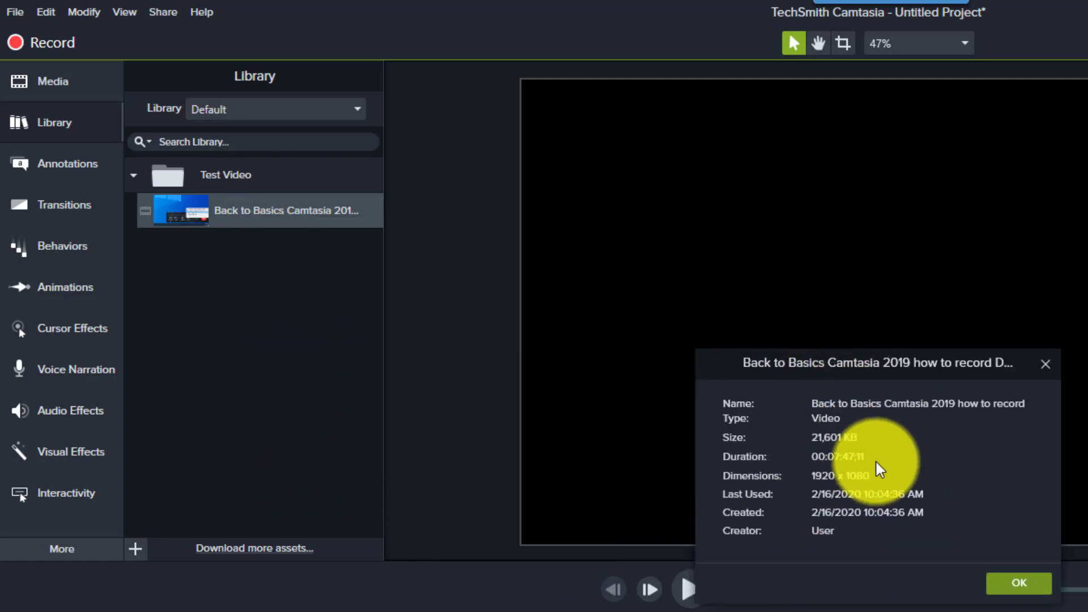
left_click(1023, 583)
Step: Export the Default library as a zipped library named Test in the Demo Project folder
left_click(266, 110)
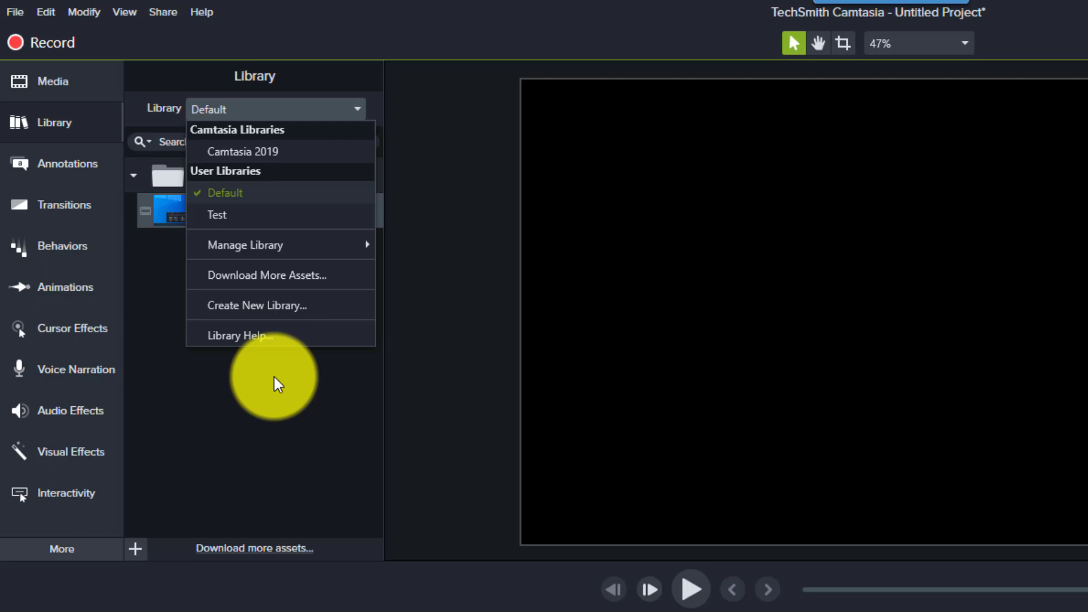
left_click(227, 106)
left_click(243, 106)
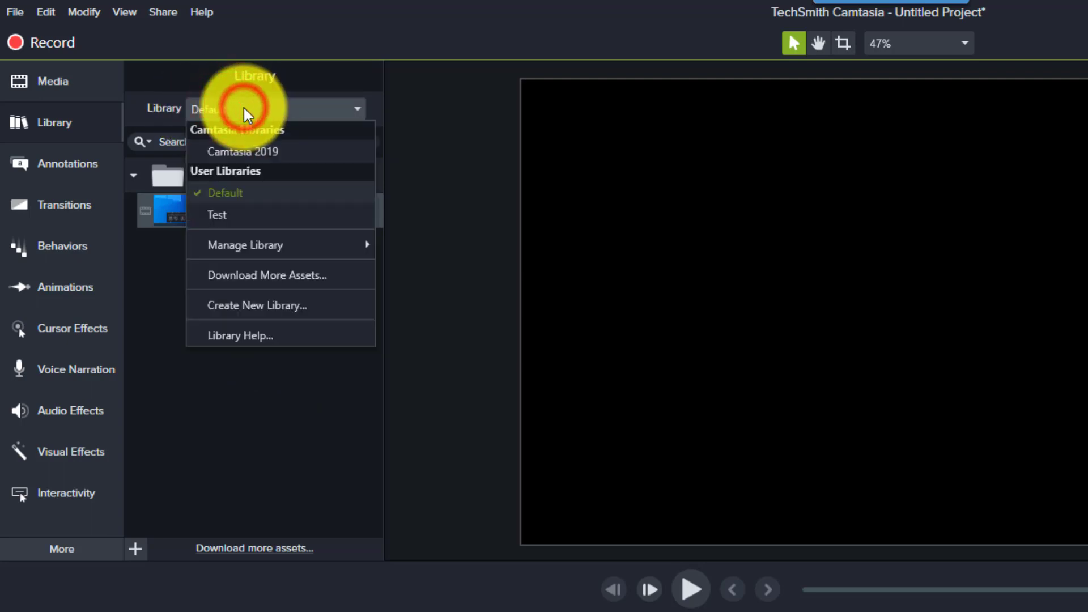
mouse_move(254, 249)
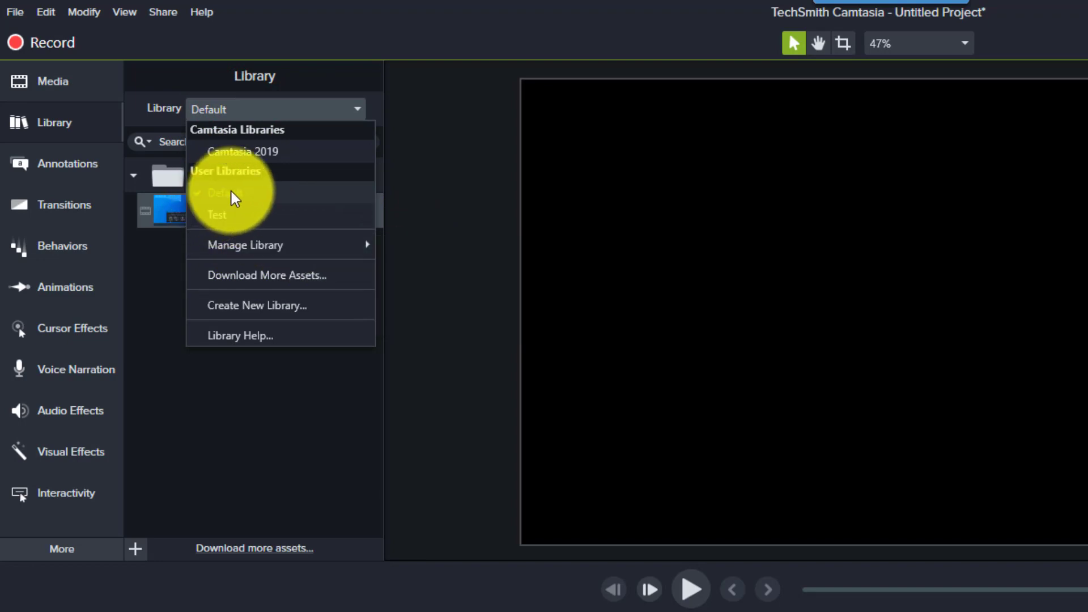
left_click(431, 289)
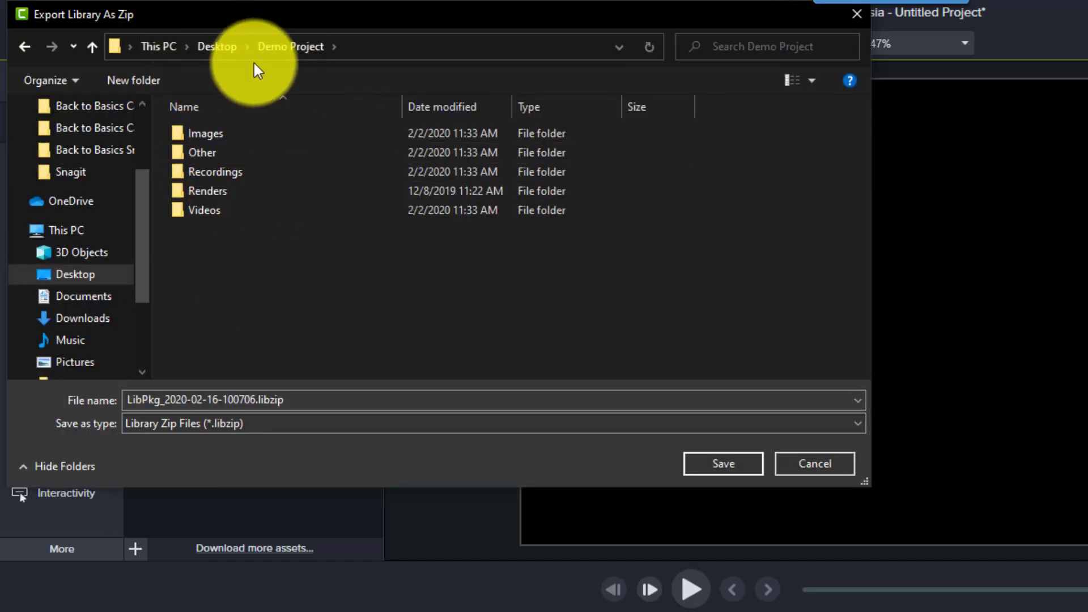
left_click(304, 397)
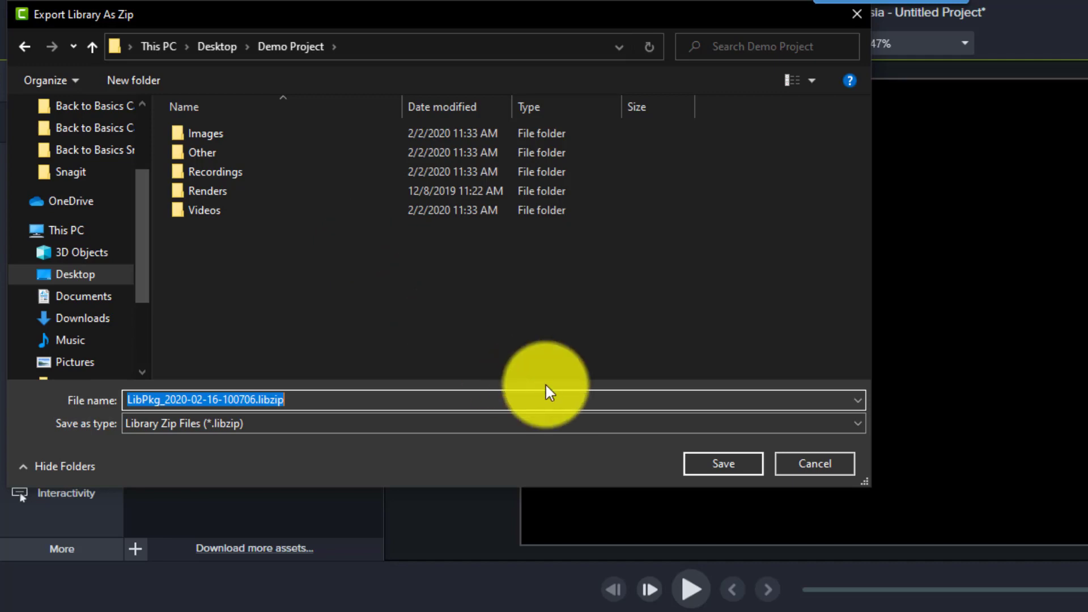
type("Test")
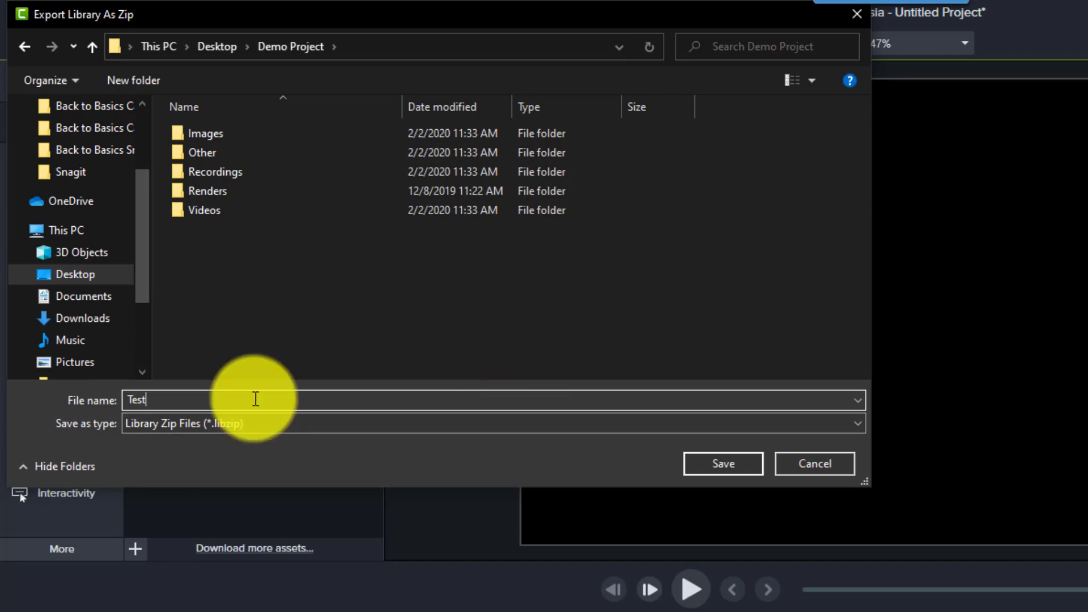
left_click(733, 464)
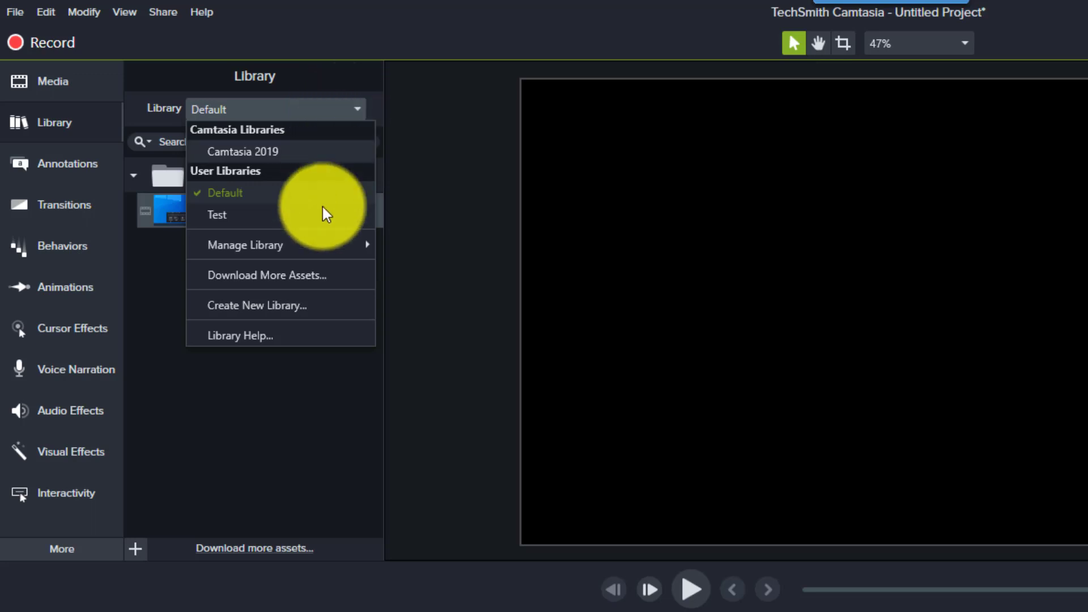
Step: Import the zipped library Test.libzip from the Demo Project folder as a new library
mouse_move(302, 251)
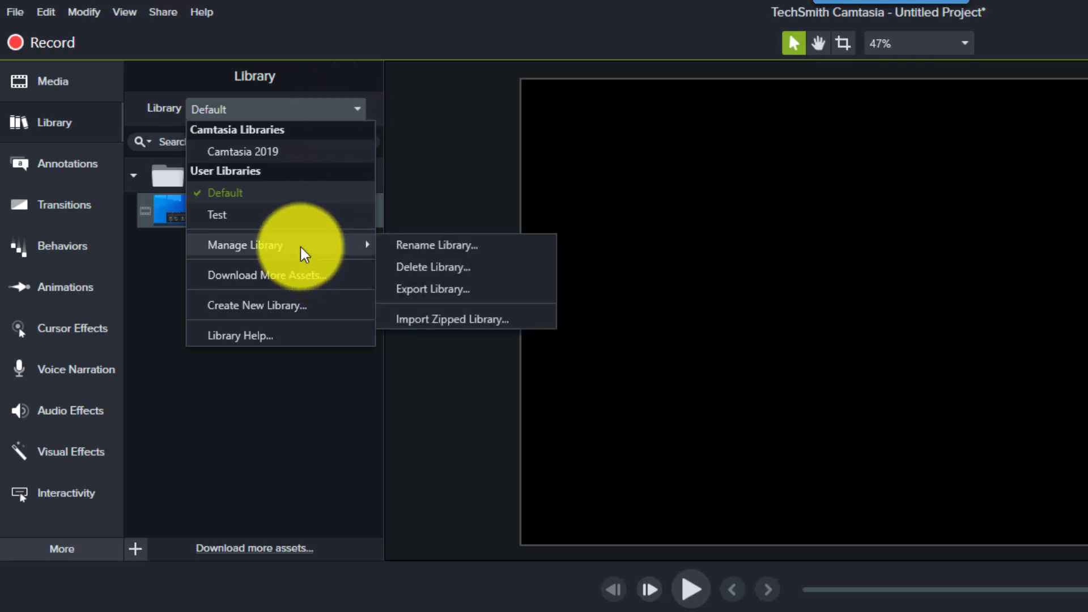
left_click(443, 318)
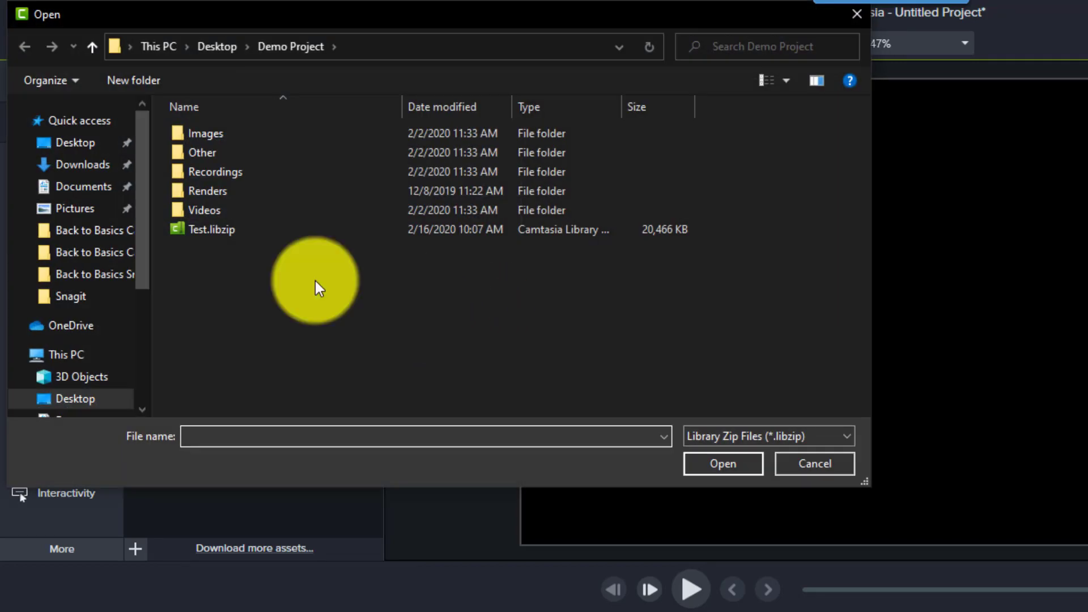
left_click(173, 228)
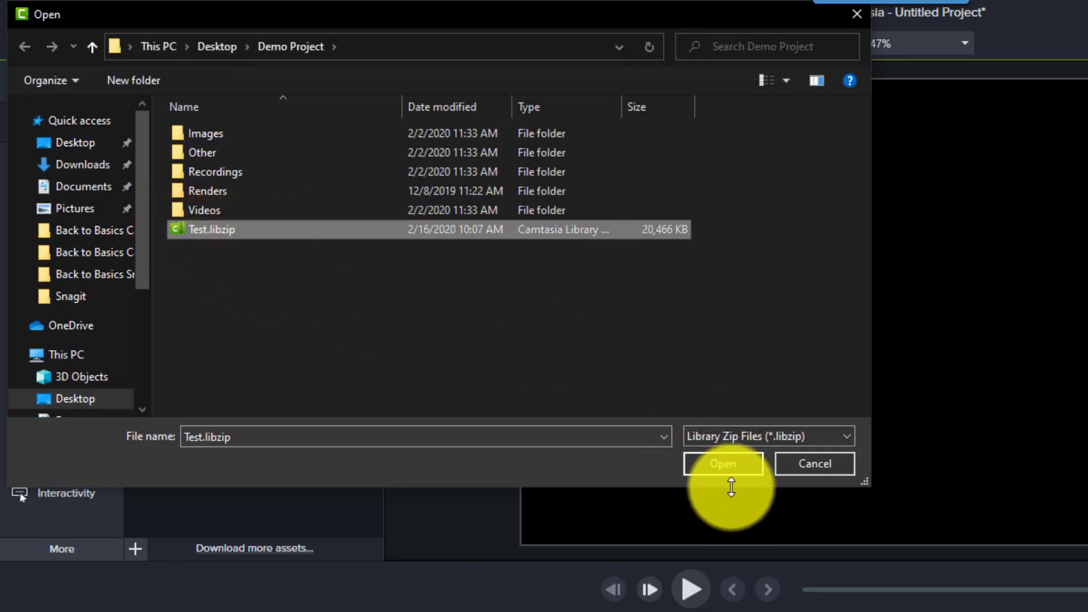
left_click(736, 464)
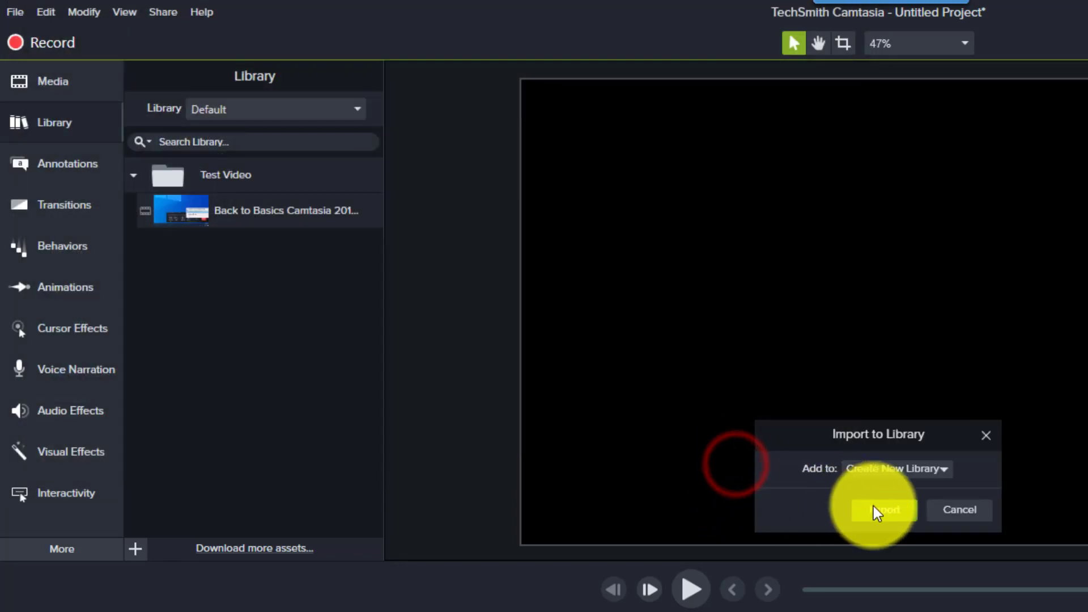
left_click(931, 466)
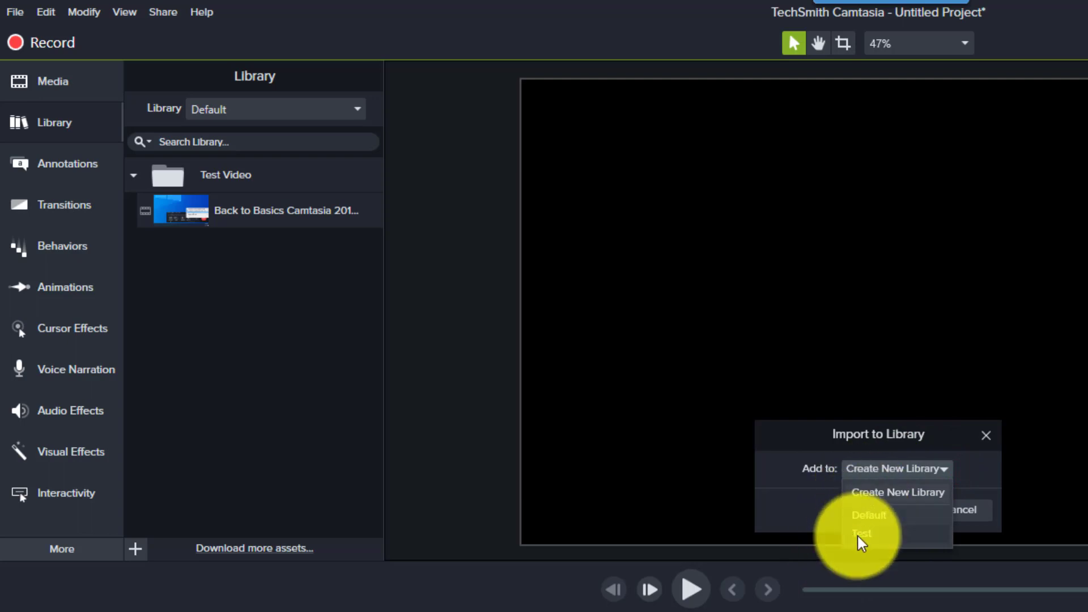
left_click(916, 492)
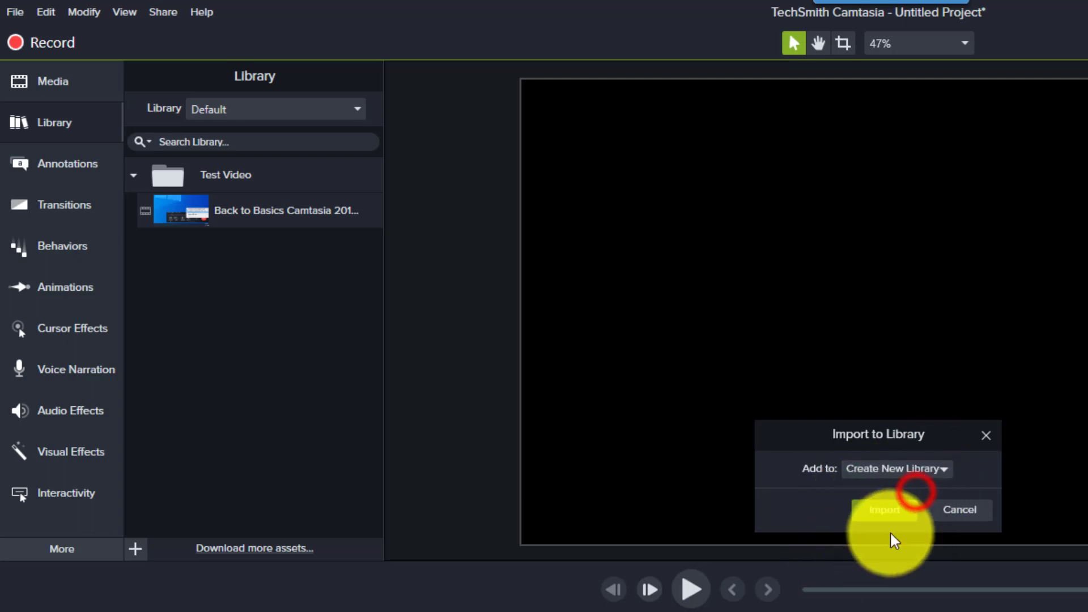
left_click(880, 510)
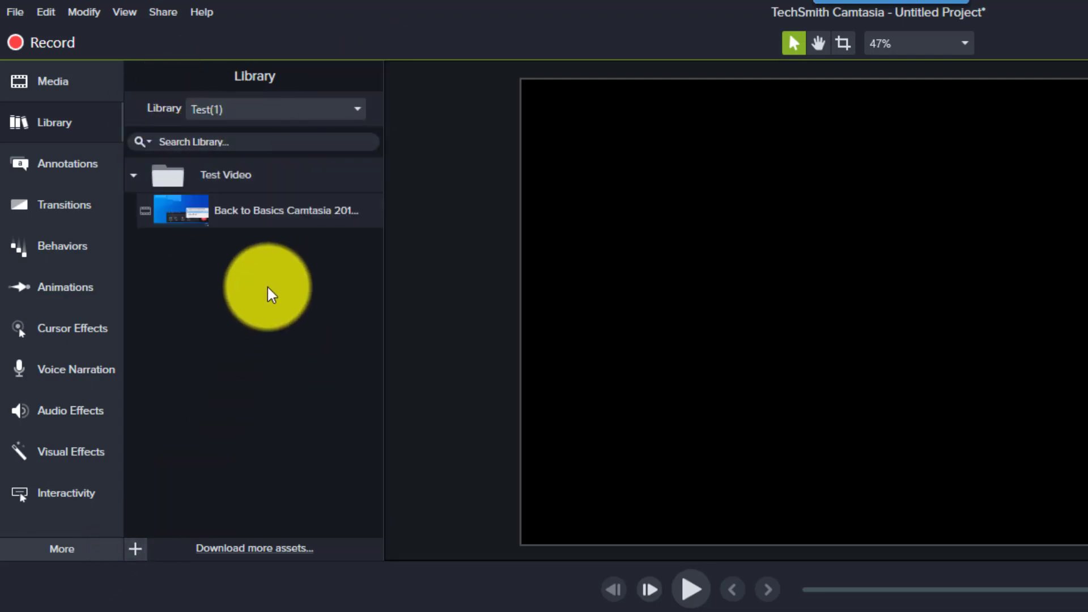
Step: View the options for adding media to the current library and the list of available libraries
left_click(139, 552)
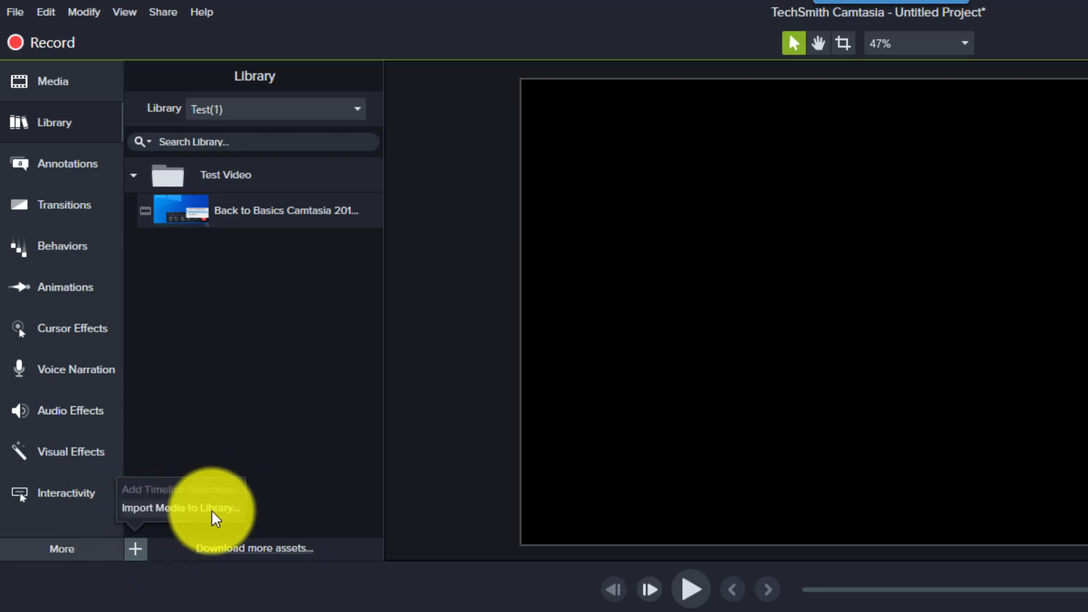
left_click(134, 553)
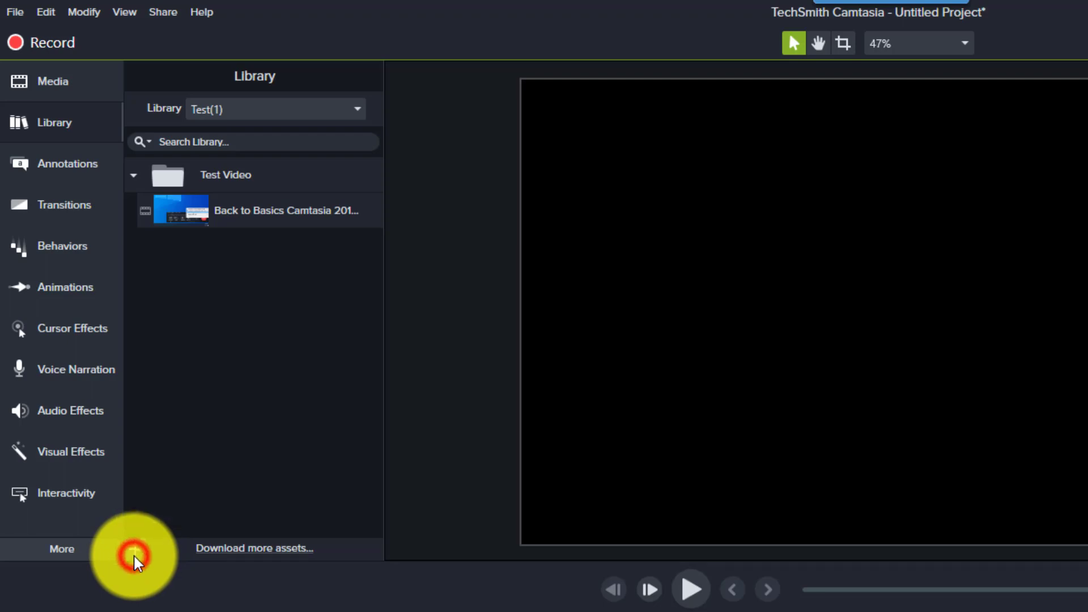
left_click(136, 550)
left_click(162, 511)
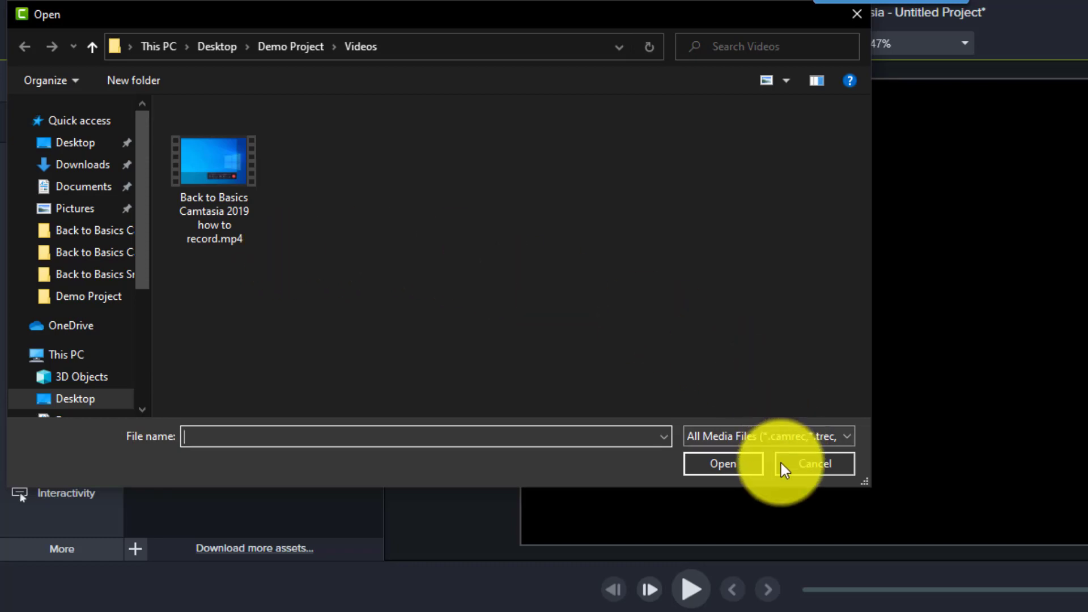
left_click(796, 462)
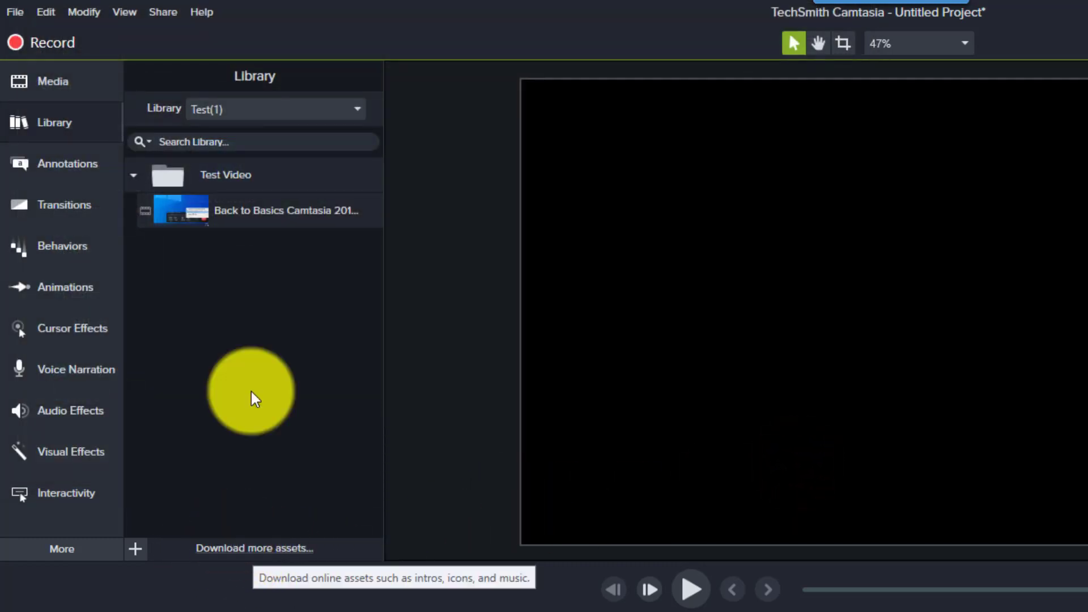
left_click(324, 103)
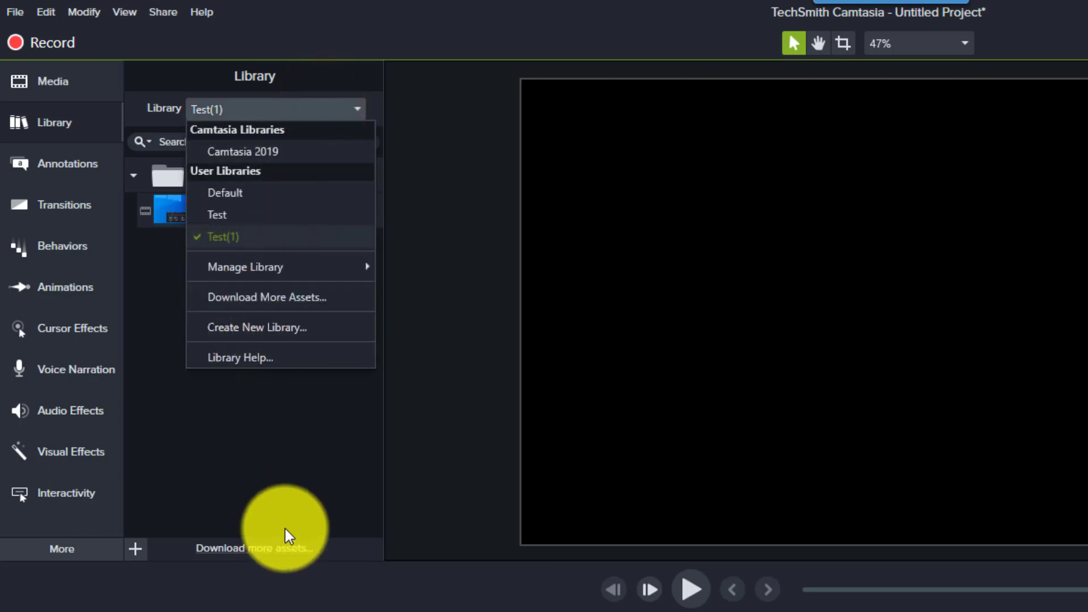
left_click(290, 506)
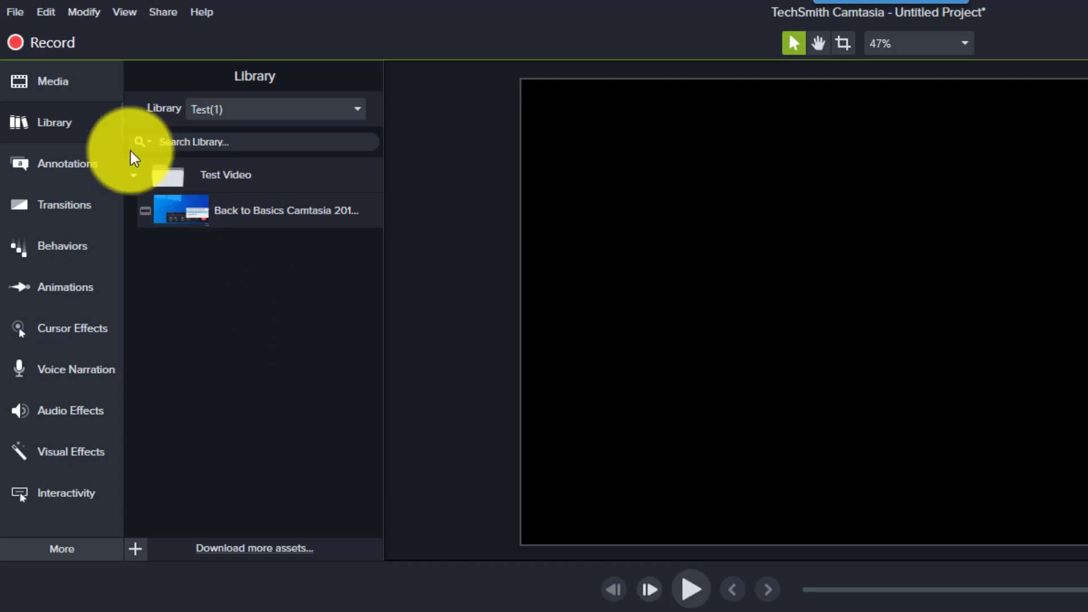
Step: Add the green callout on Track 1 to the Default library with the name Custom Callout
left_click(86, 172)
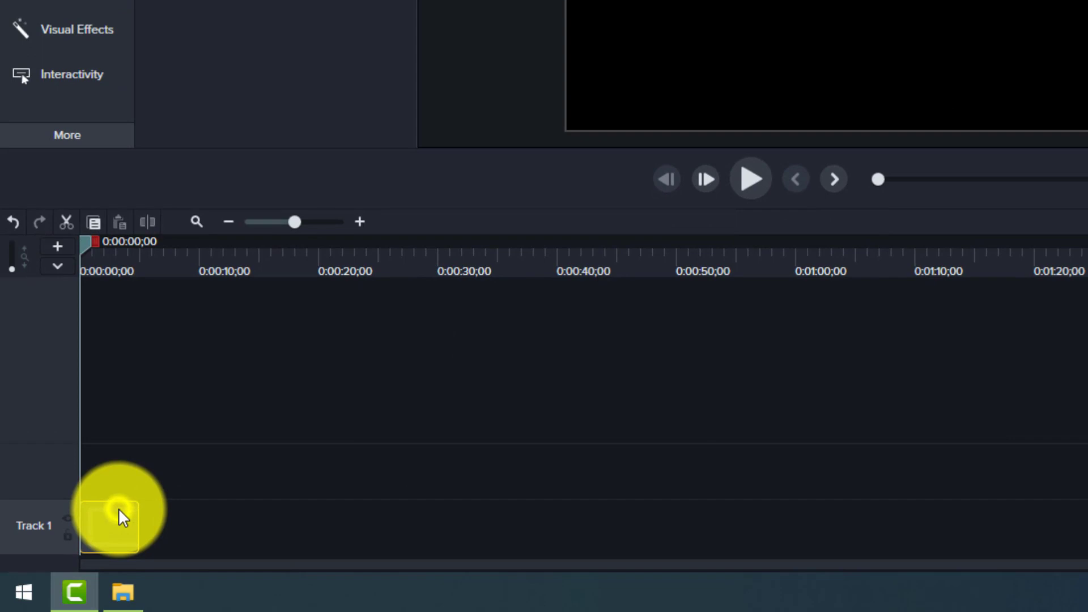
right_click(118, 508)
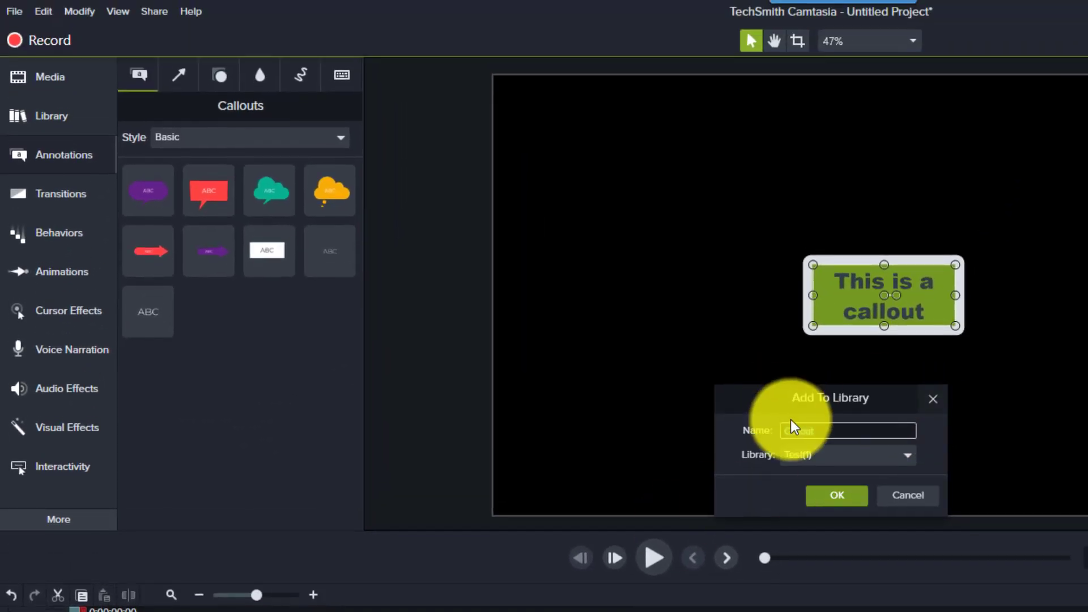
left_click_drag(821, 431, 744, 429)
type("Custom Callout")
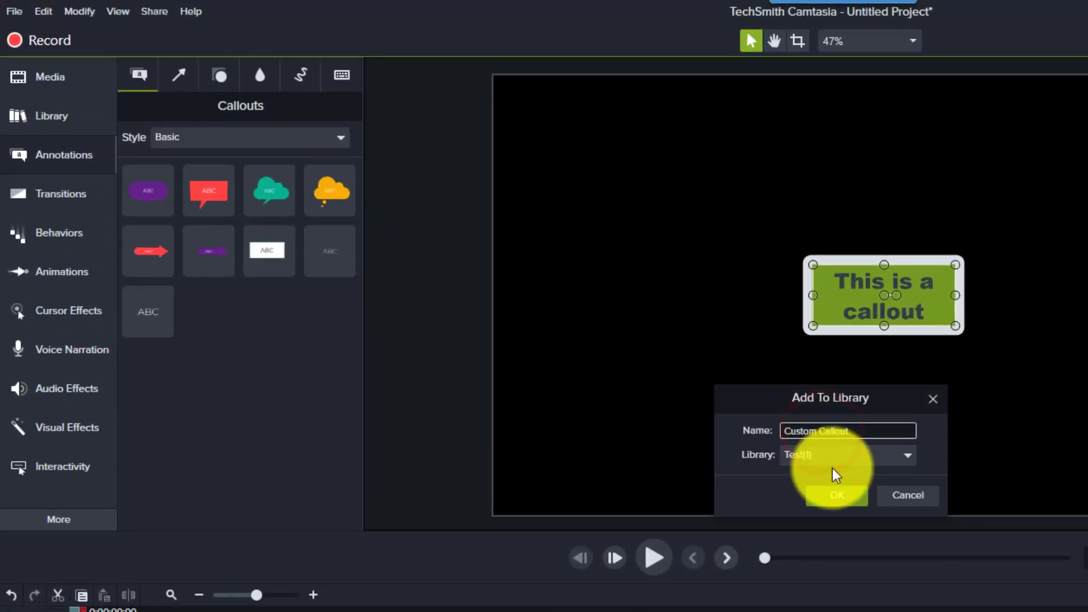
left_click(829, 448)
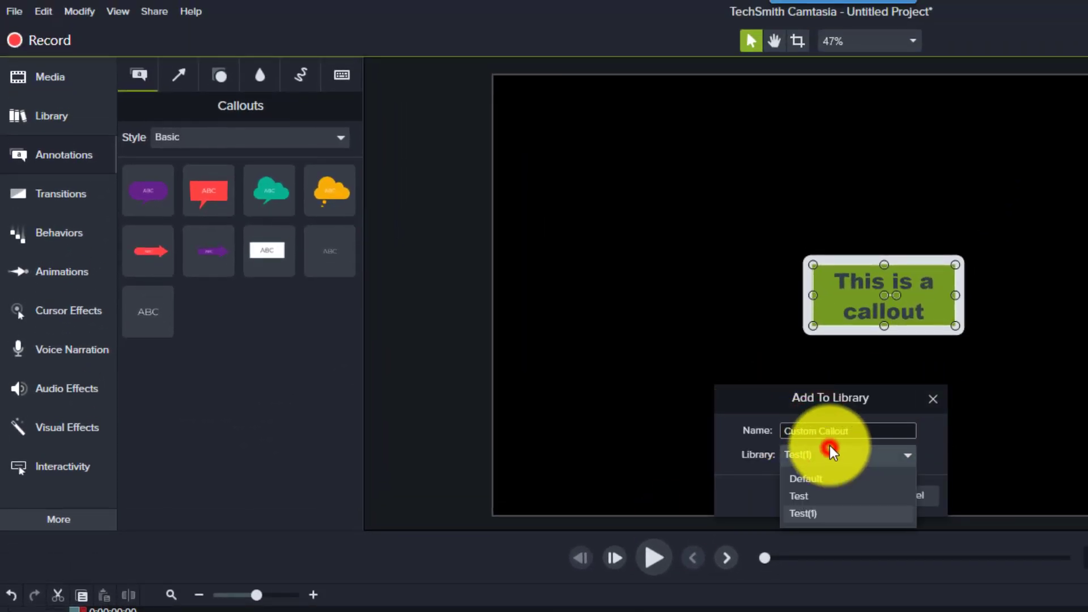
left_click(813, 478)
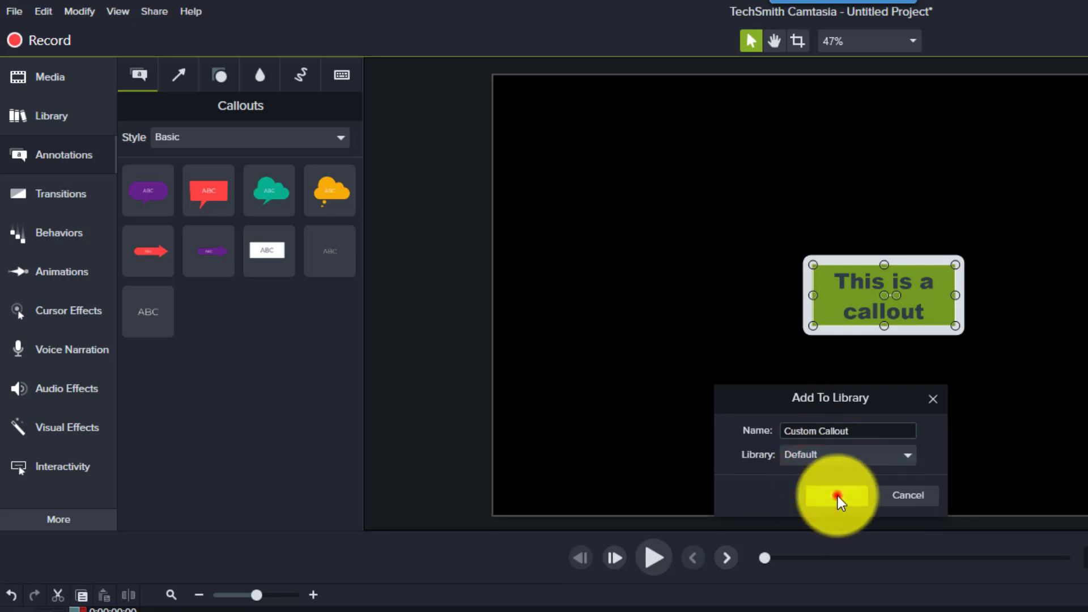
left_click(837, 496)
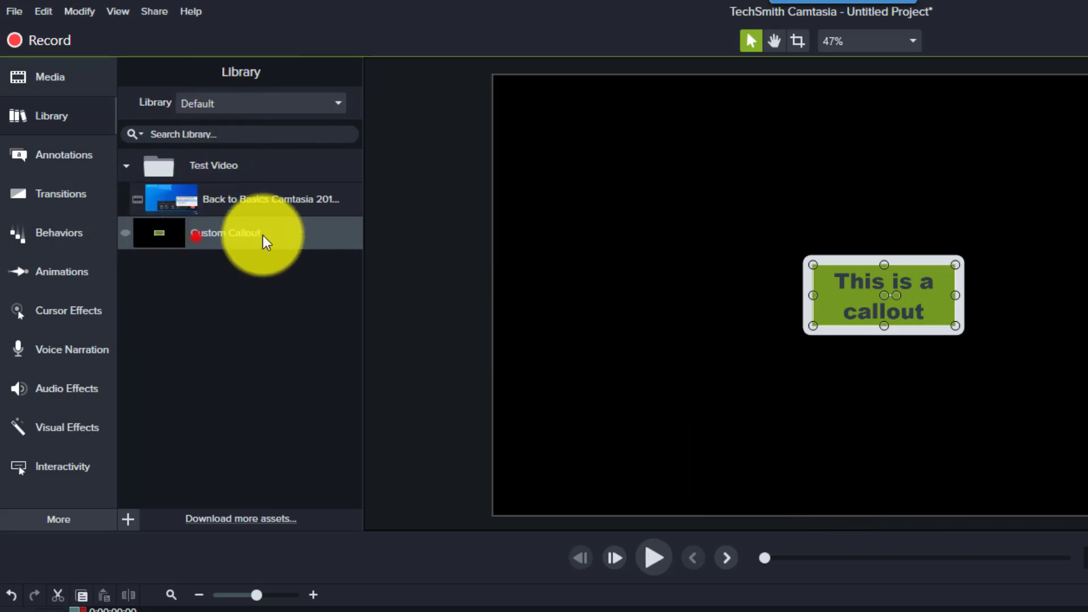
Step: Place four copies of the Custom Callout asset from the Default library at different spots on the canvas
left_click_drag(194, 238, 595, 204)
left_click_drag(195, 241, 656, 339)
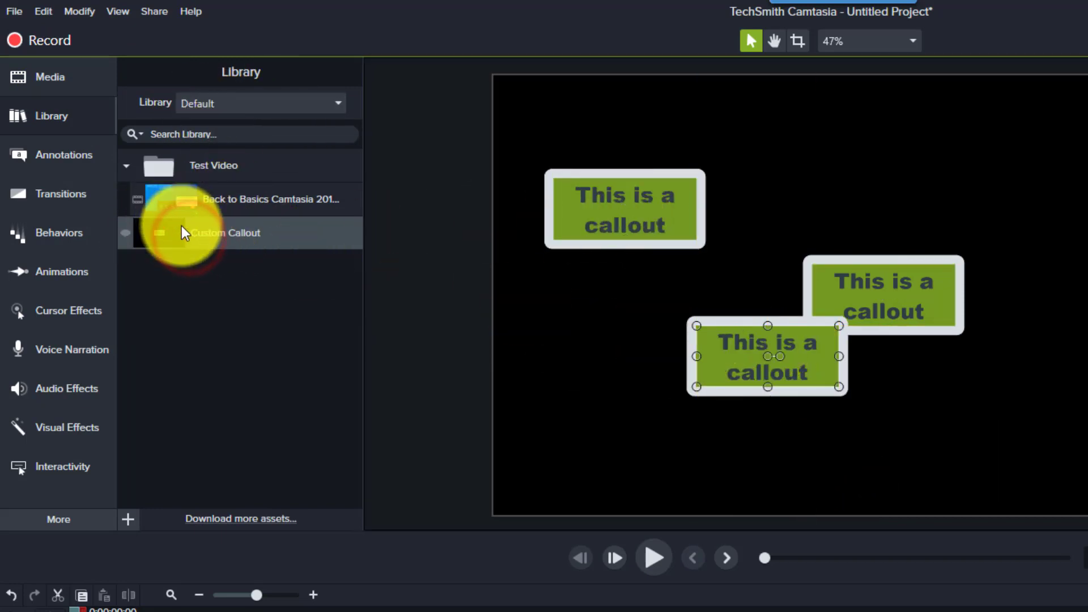
left_click_drag(178, 232, 1012, 332)
left_click_drag(164, 241, 972, 156)
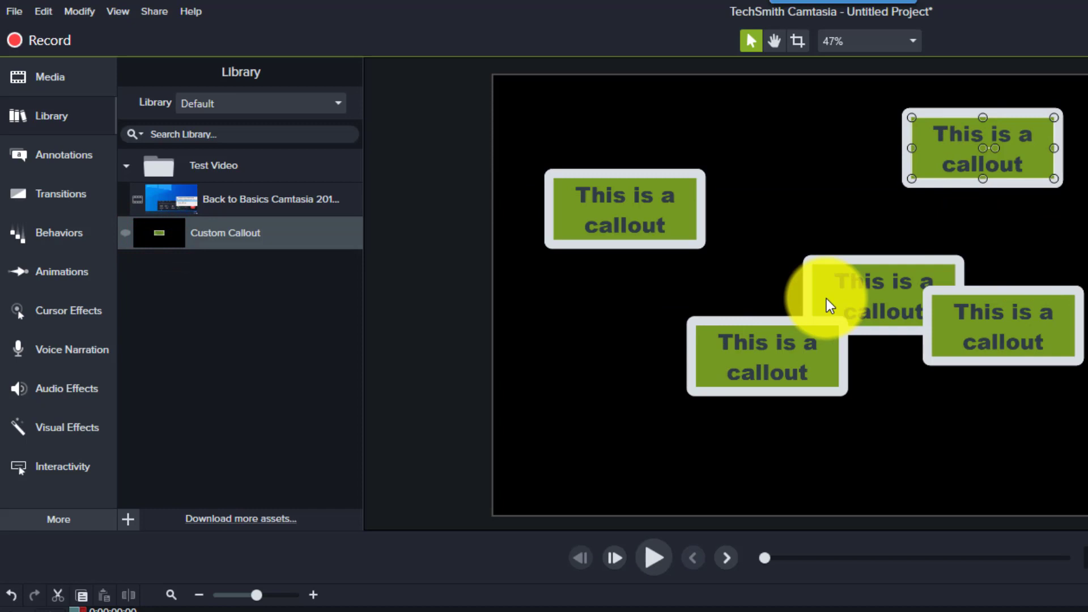
Step: Examine the application's library commands for importing media, exporting assets, importing zipped libraries and downloading more assets
left_click(14, 11)
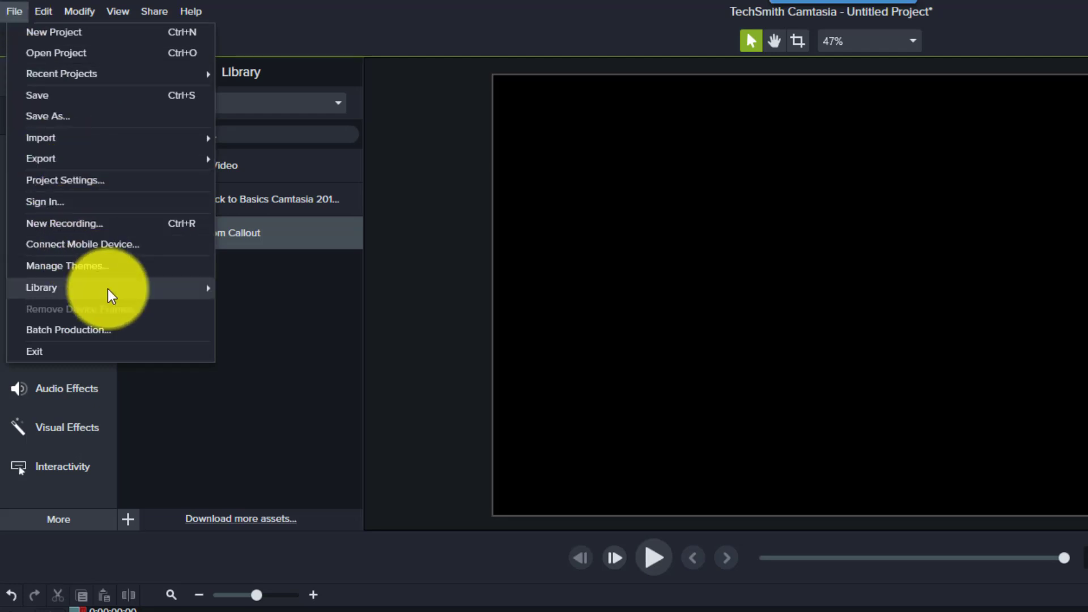
left_click(13, 9)
left_click(9, 13)
mouse_move(114, 291)
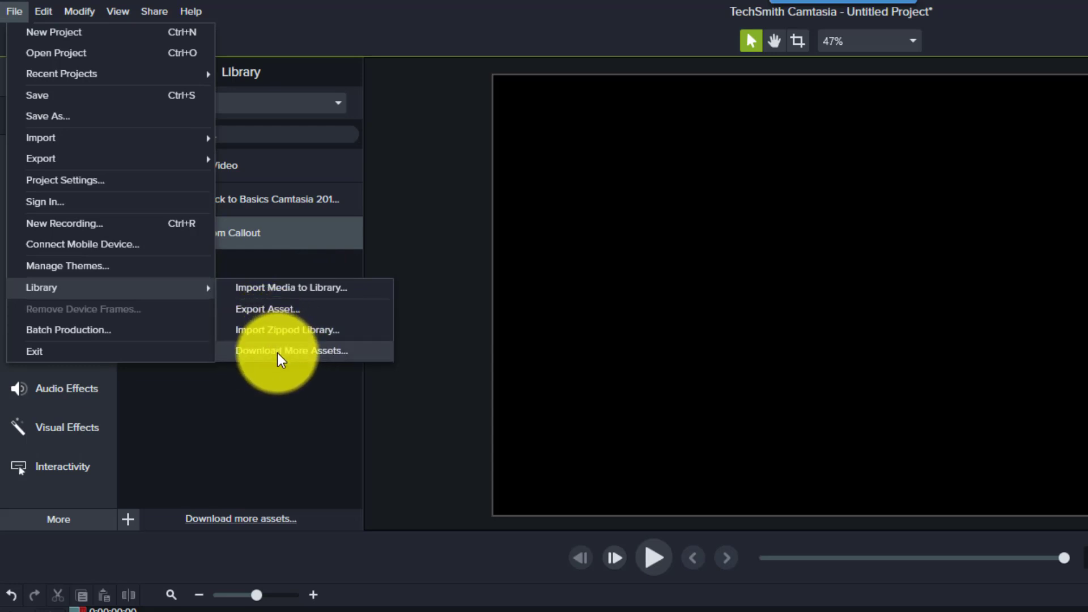
left_click(270, 308)
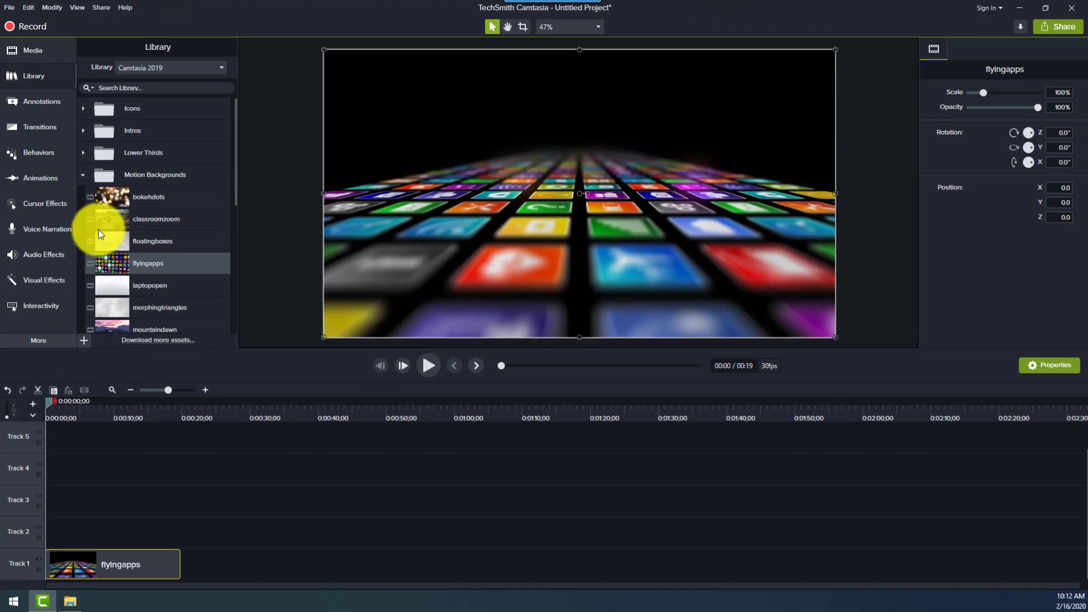
Step: Collapse the Motion Backgrounds folder and select the timeline range over the flyingapps clip from about 3 seconds to 0:00:09;27
left_click(83, 174)
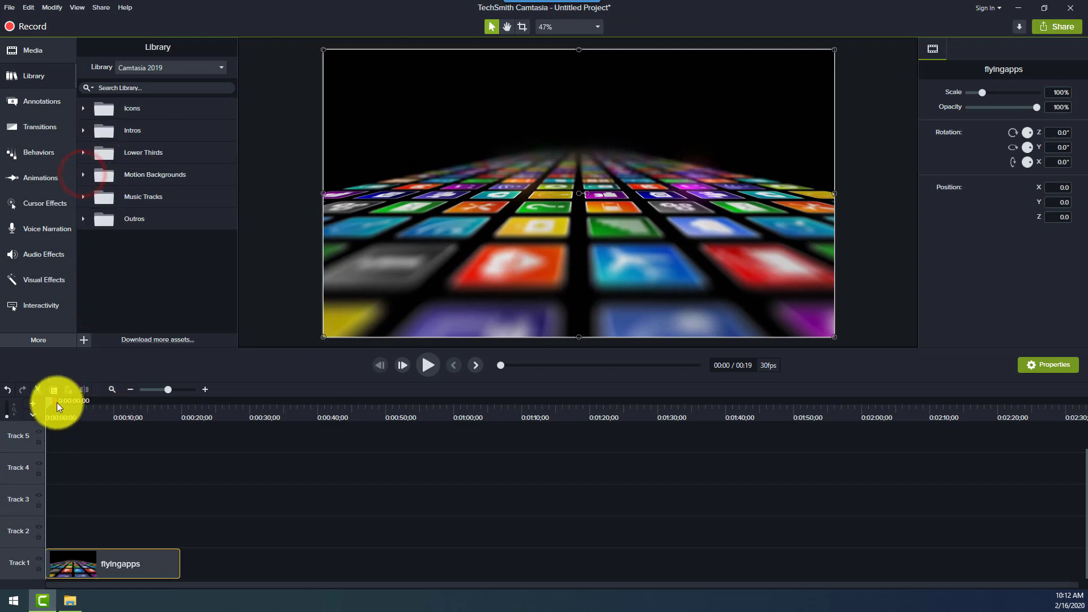
left_click_drag(53, 402, 123, 403)
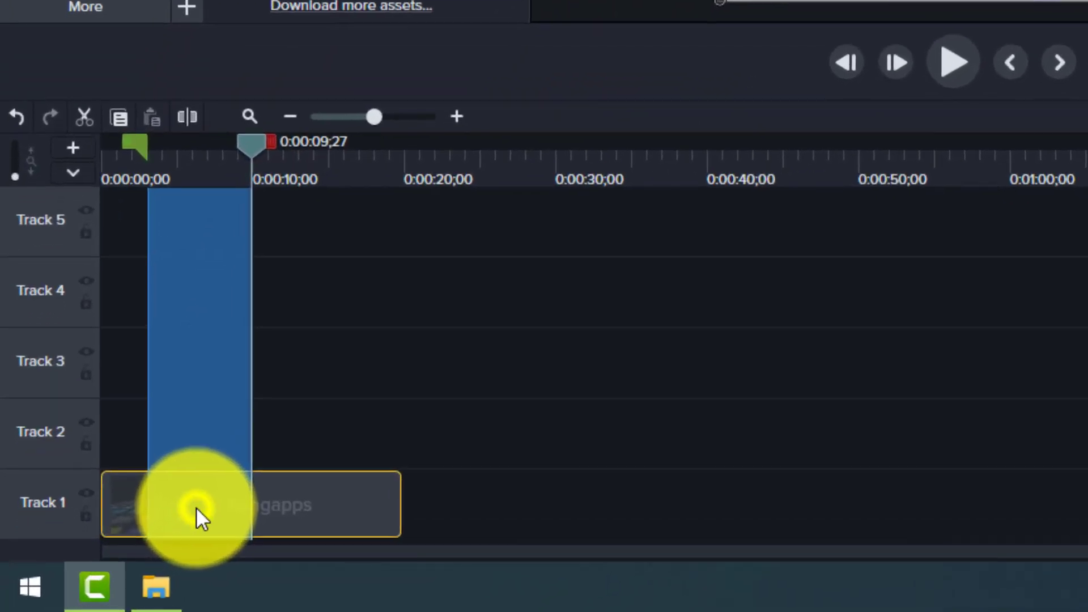
right_click(196, 507)
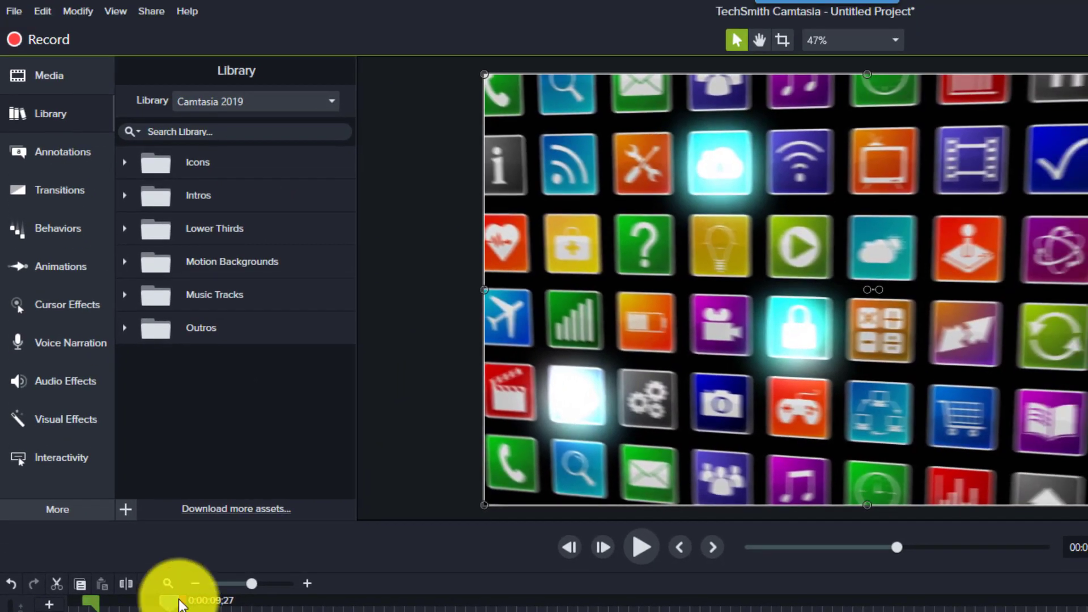
left_click(199, 457)
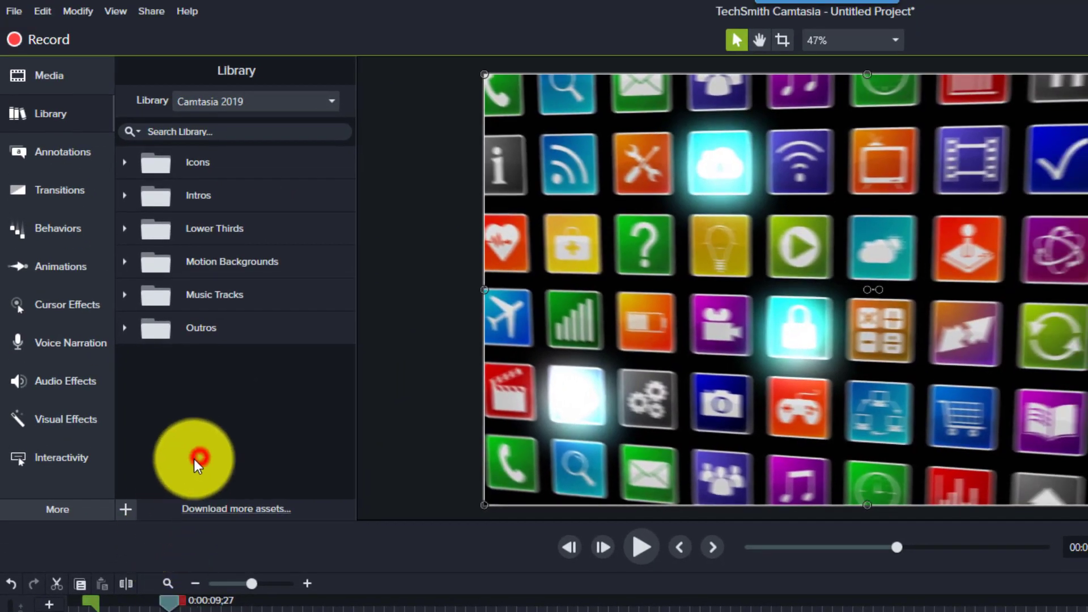
Step: Add the timeline selection to the Default library with the name test apps
left_click(124, 509)
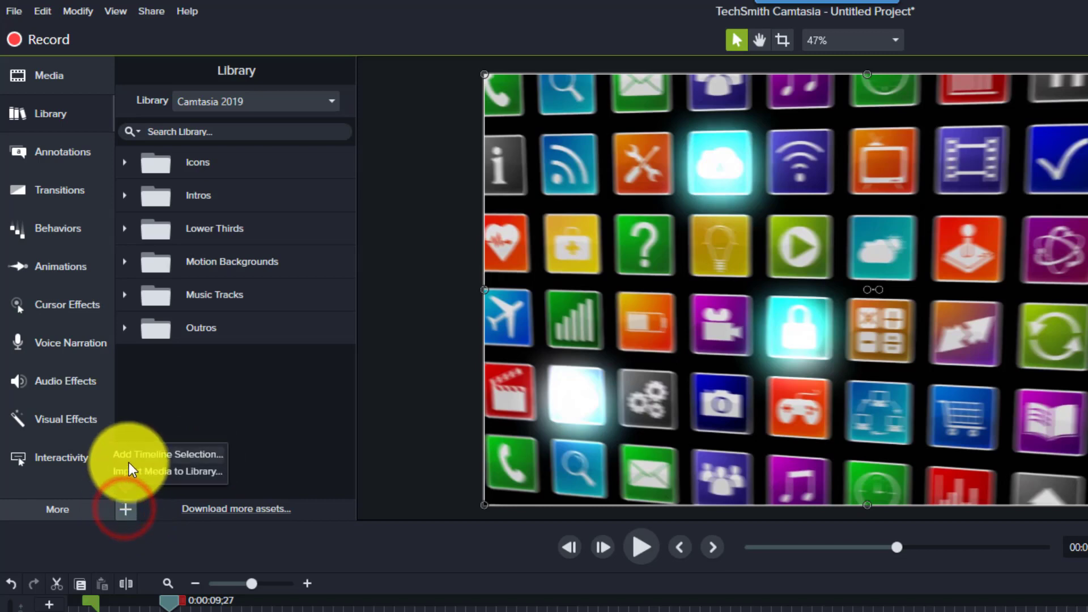
left_click(159, 455)
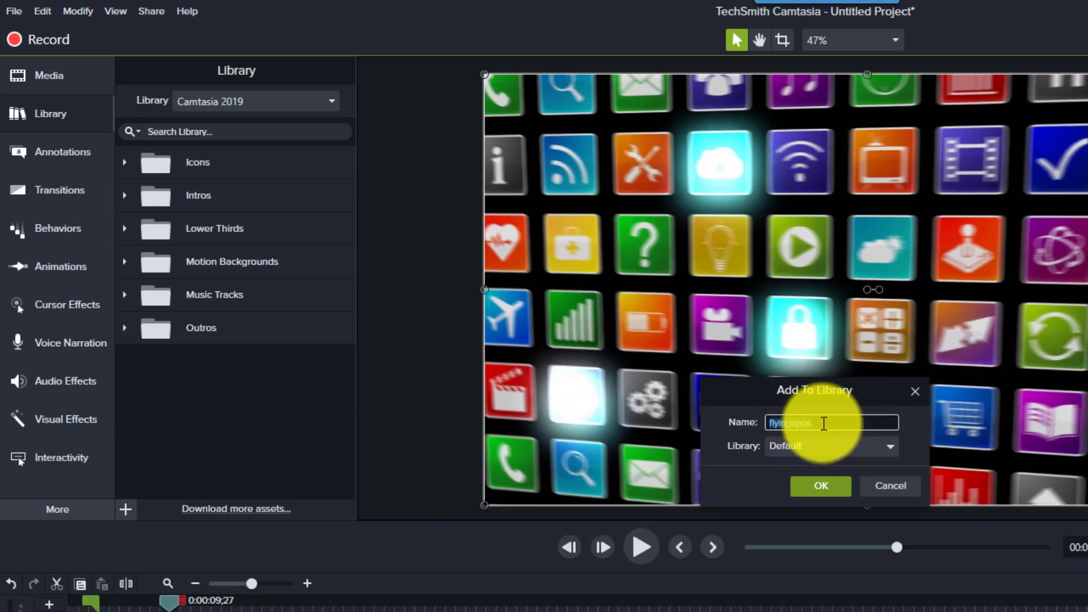
type("test apps")
left_click(801, 448)
left_click(800, 451)
left_click(822, 487)
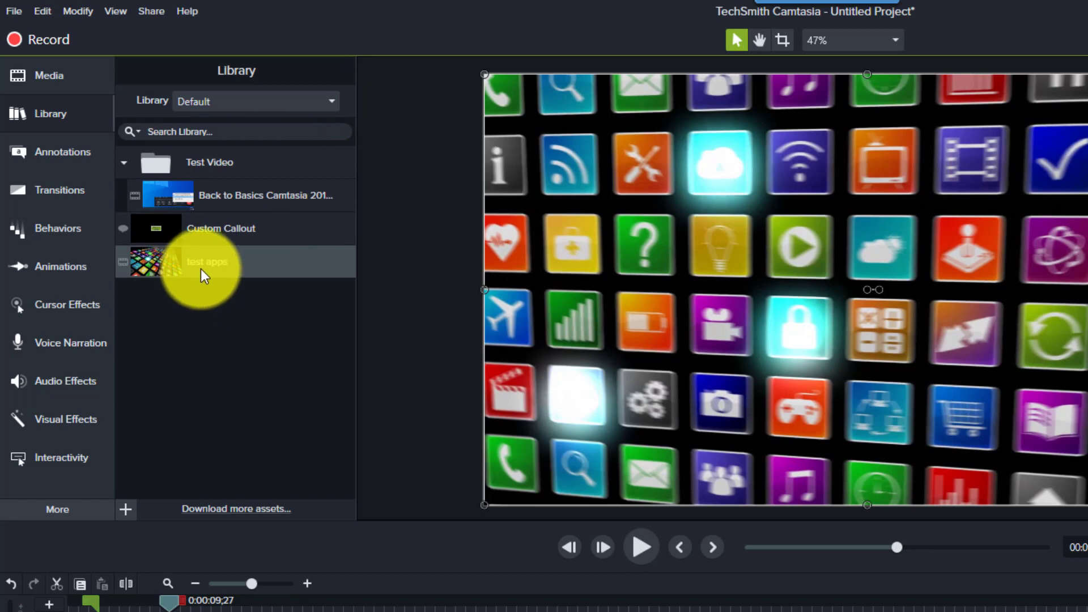
Step: Place the test apps asset on Track 2 just after the end of the flyingapps clip and play it back
left_click_drag(189, 269, 167, 611)
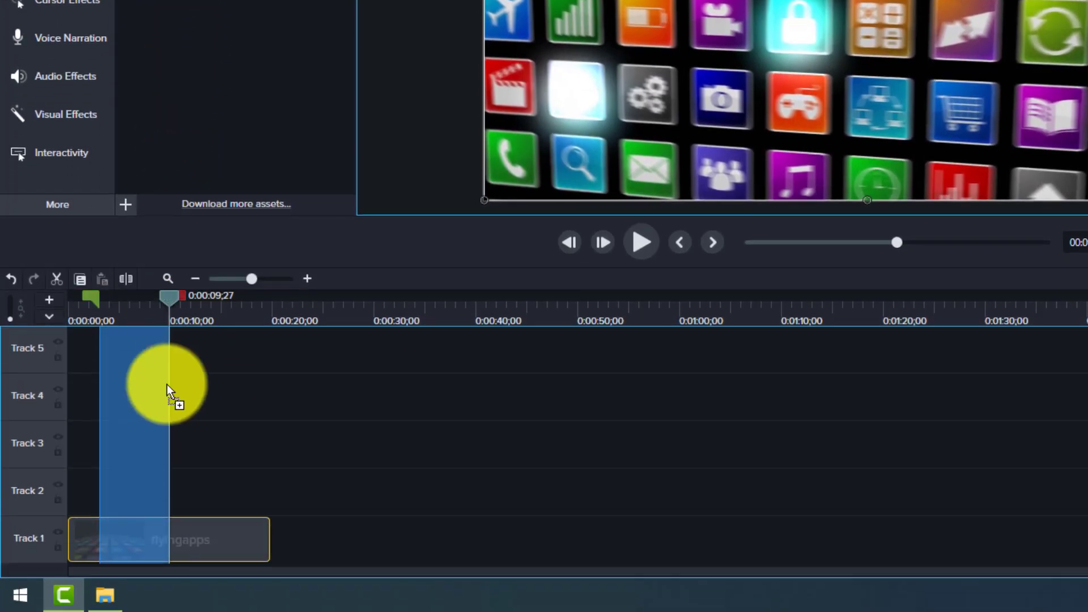
left_click_drag(166, 384, 199, 407)
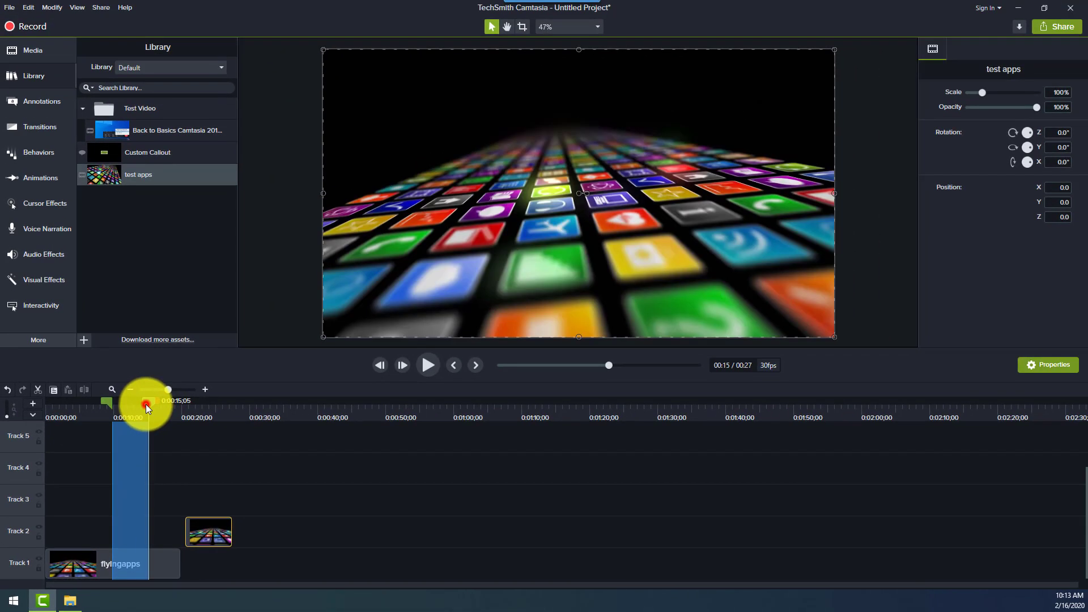
left_click_drag(145, 403, 177, 407)
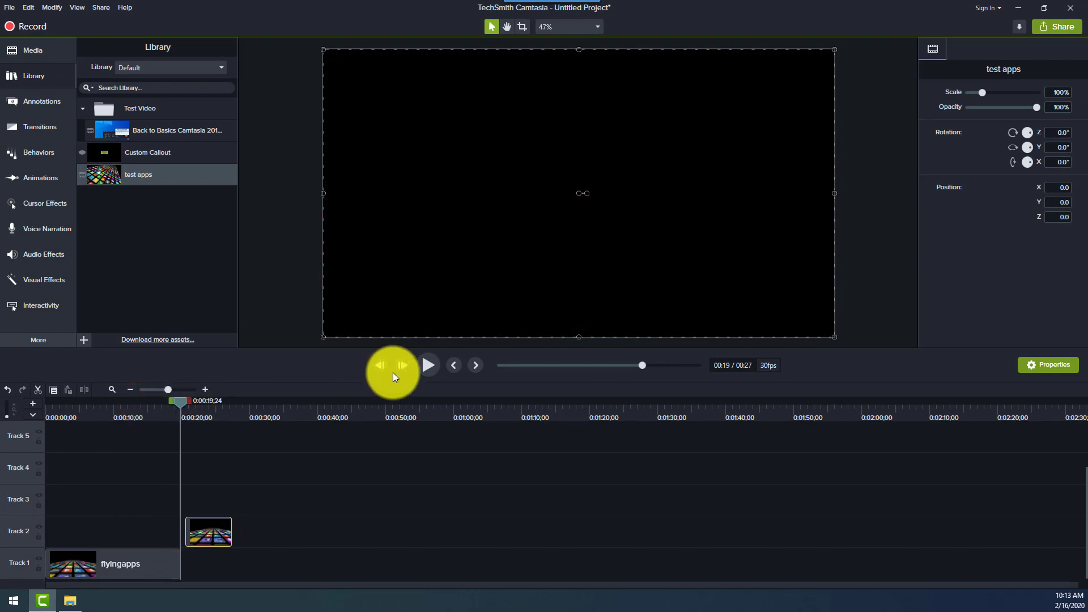
left_click(424, 365)
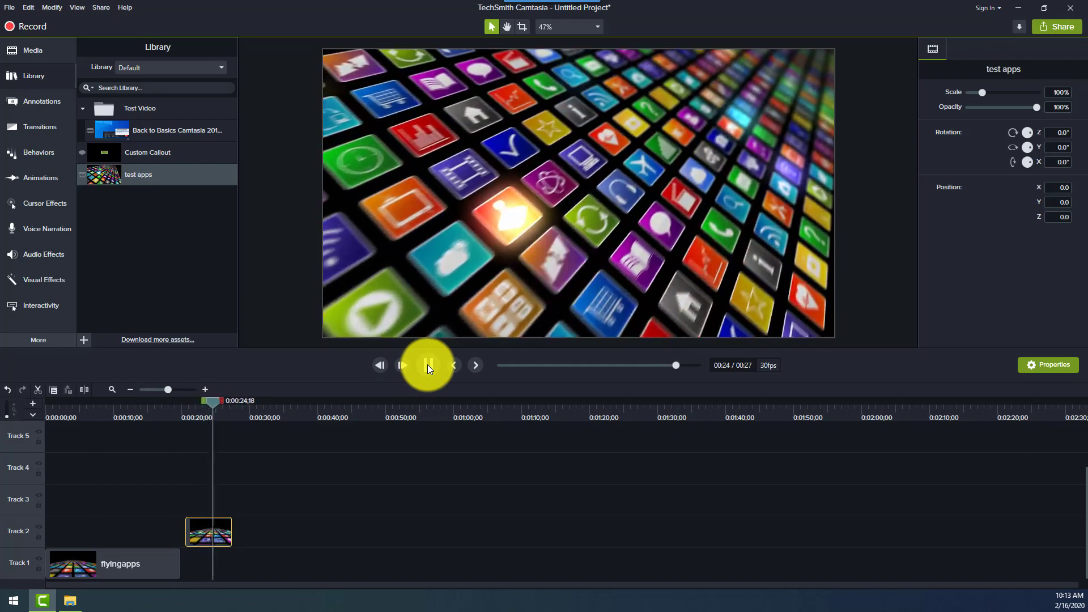
left_click(426, 364)
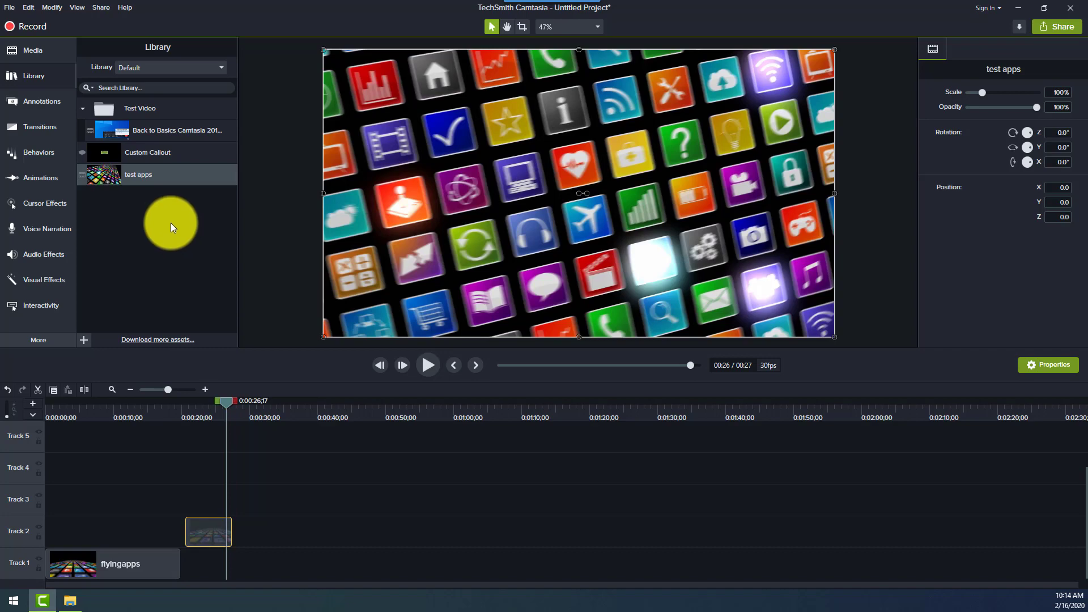
Step: Close Camtasia without saving the project, relaunch it and start a new project
left_click(1070, 7)
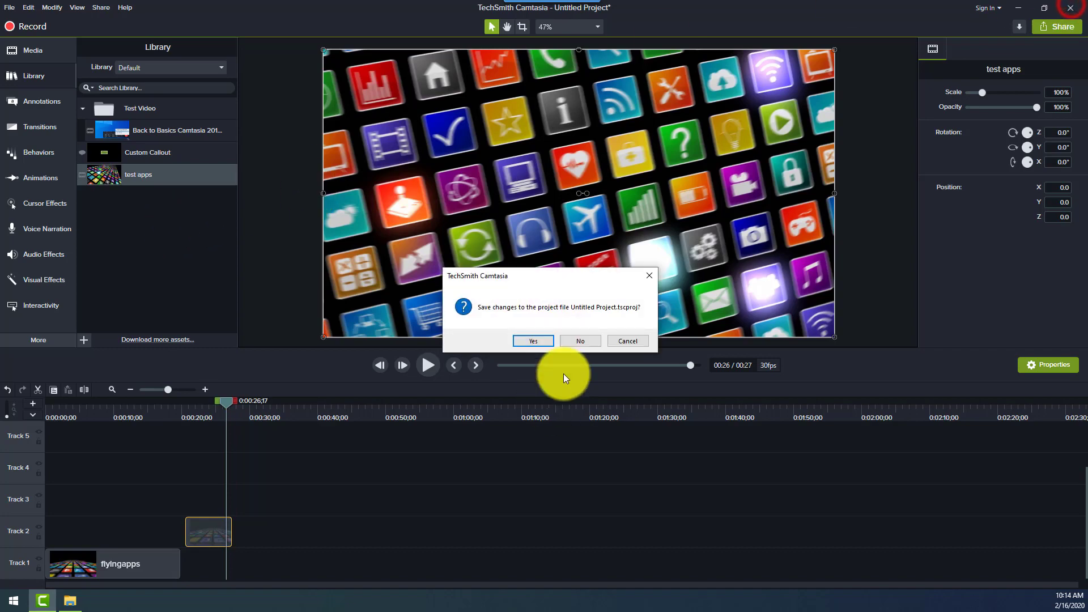
left_click(591, 342)
double_click(37, 27)
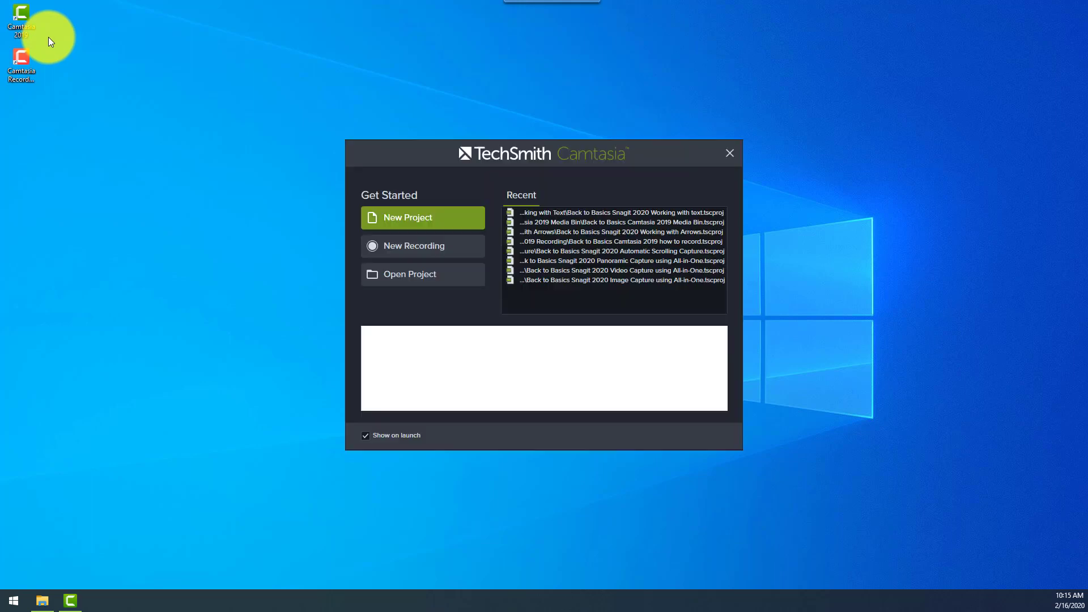
left_click(407, 216)
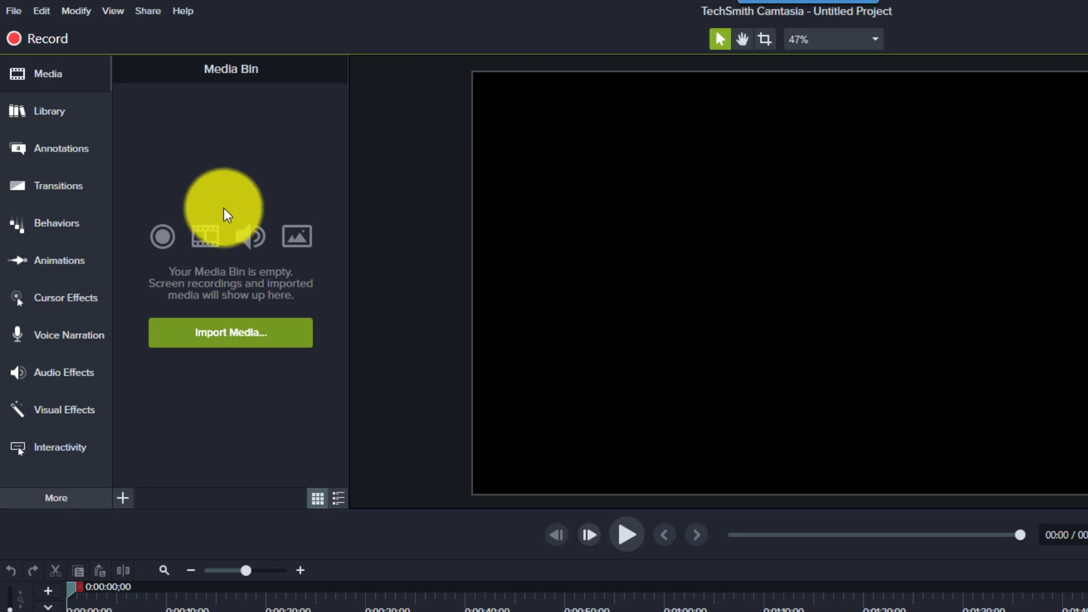
Step: Review the contents of the Default, Test and Test(1) libraries in the new project, ending on the Default library
left_click(32, 94)
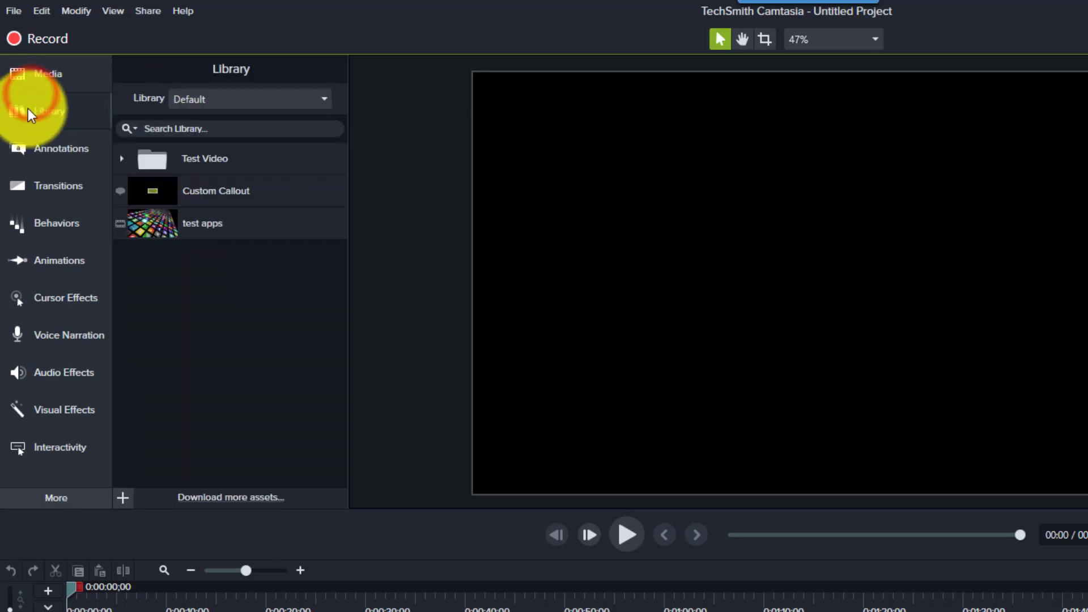
left_click(241, 102)
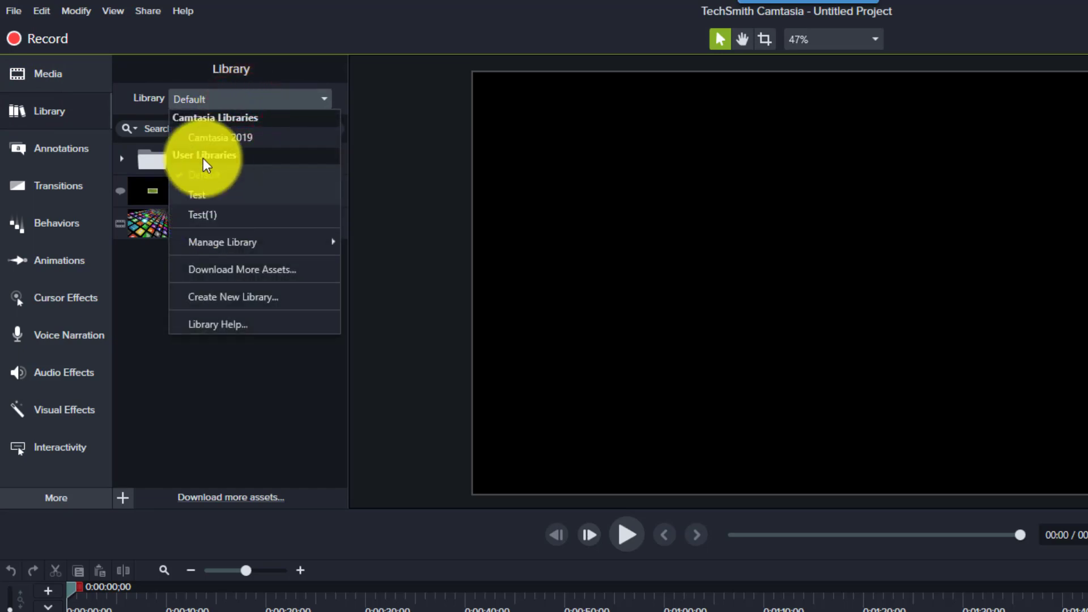
left_click(193, 371)
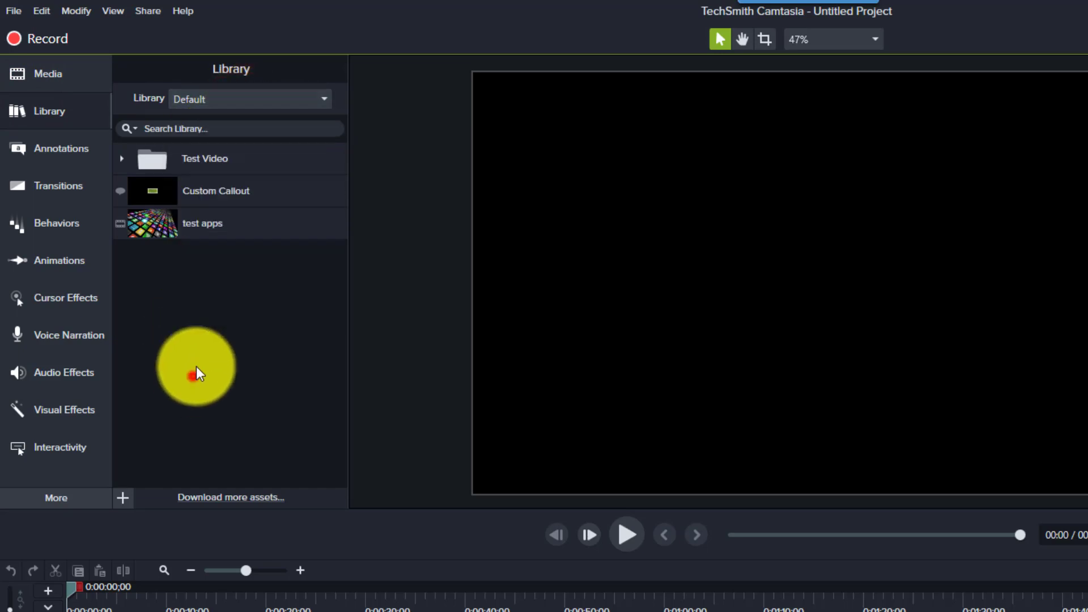
left_click(244, 99)
left_click(205, 199)
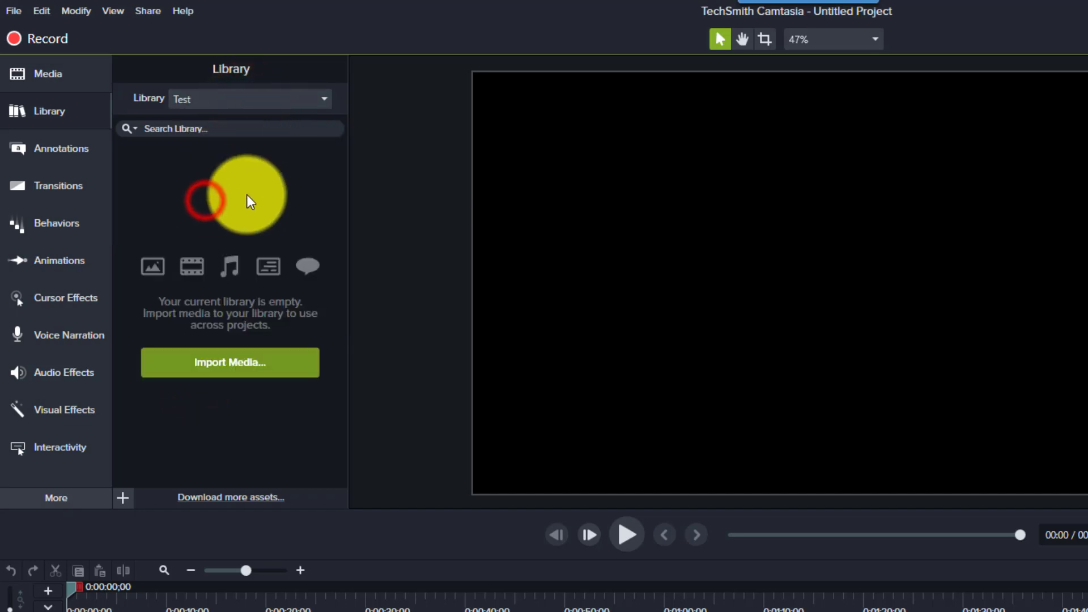
left_click(270, 96)
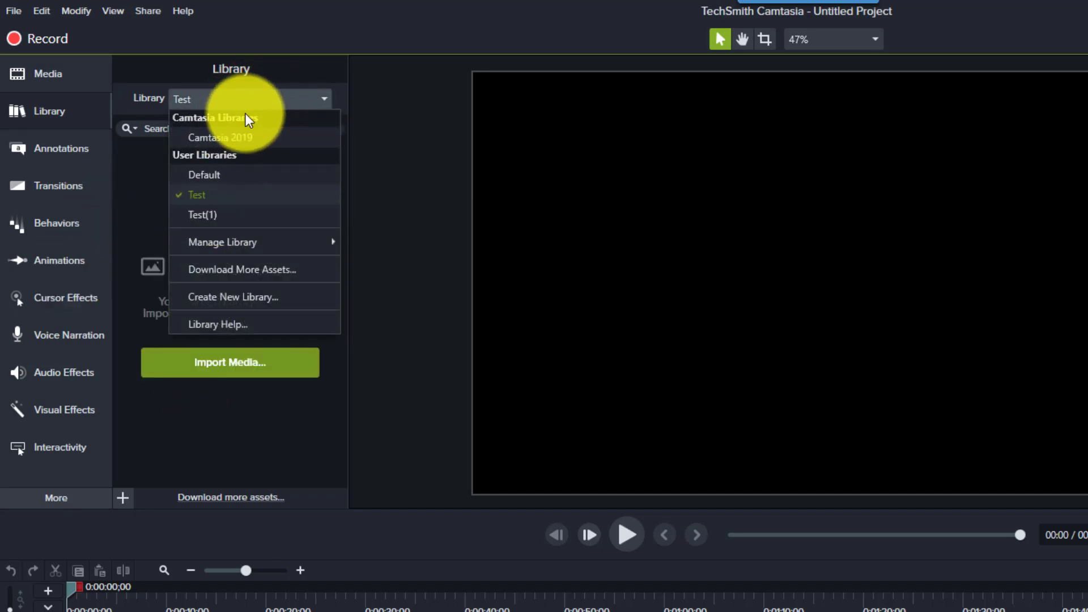
left_click(198, 214)
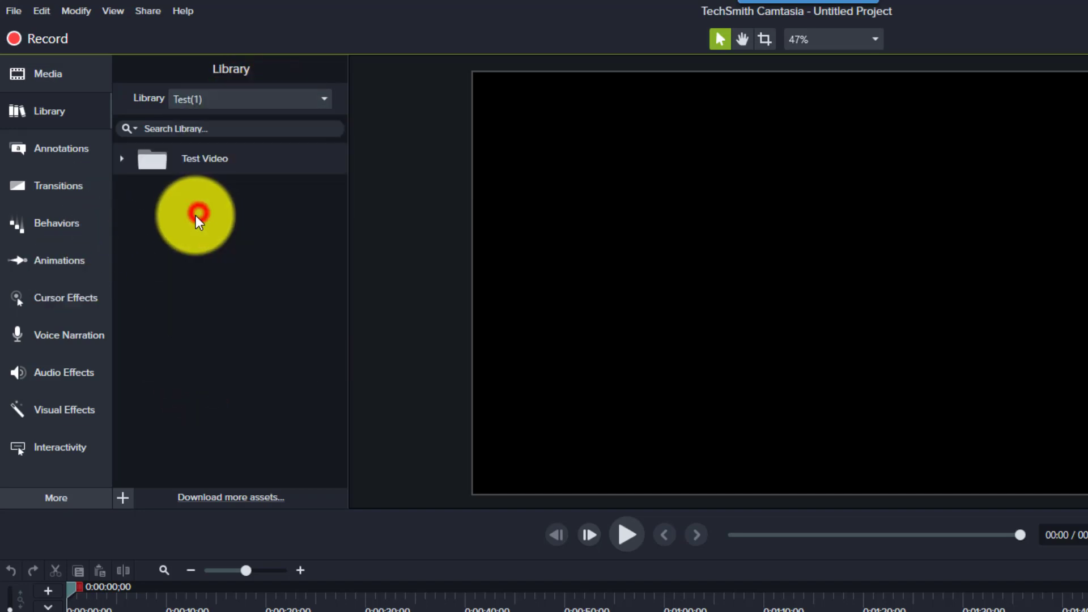
left_click(122, 158)
left_click(256, 96)
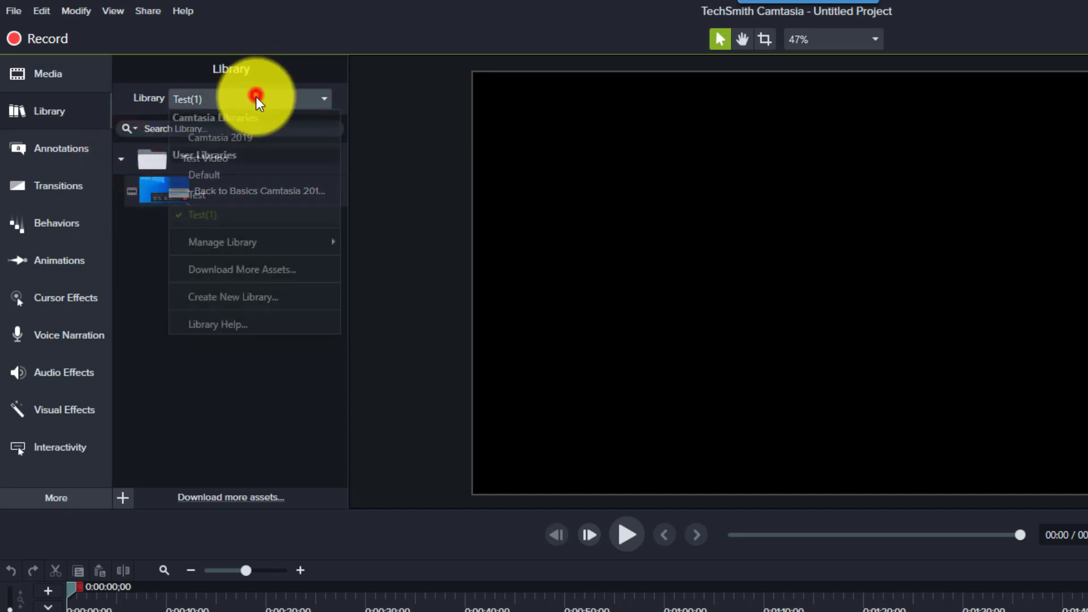
left_click(210, 176)
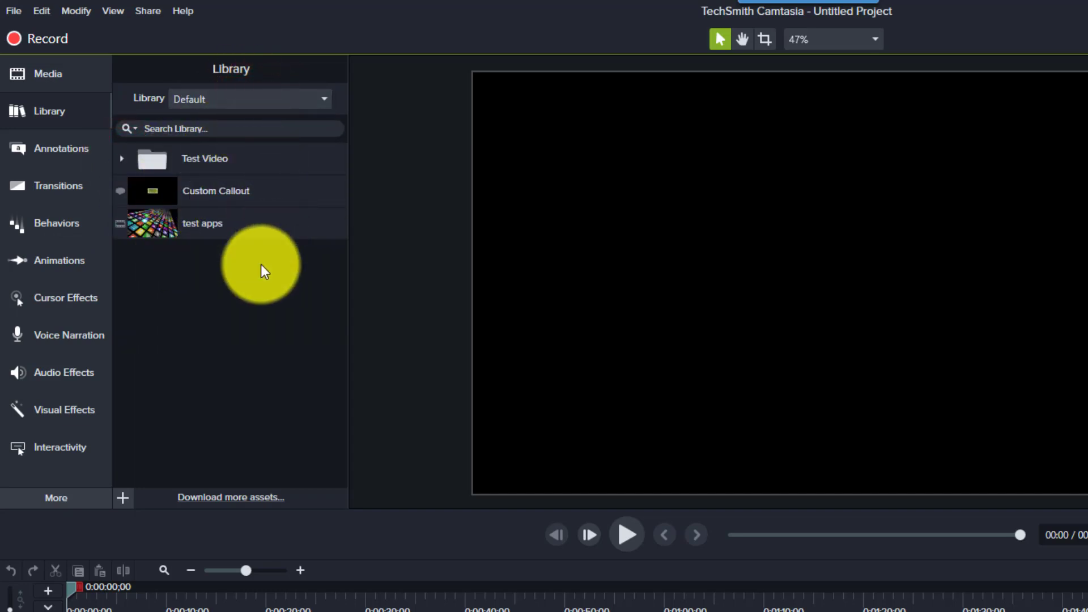